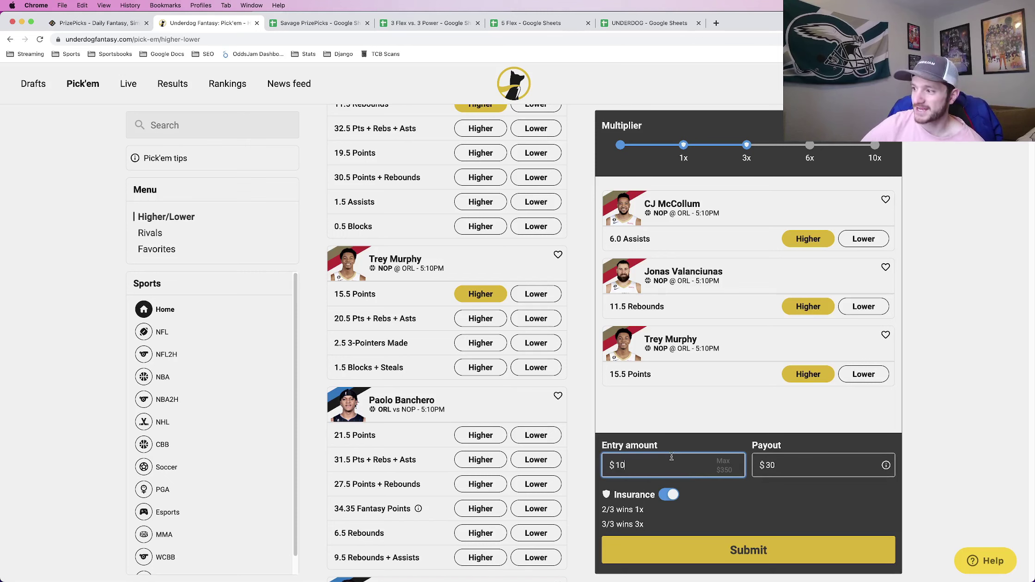
# - Examine the insured 2/3 and 3/3 win payouts for the three-pick entry, switching Insurance off and back on to compare multipliers
pyautogui.moveTo(650, 524); pyautogui.dragTo(633, 524)
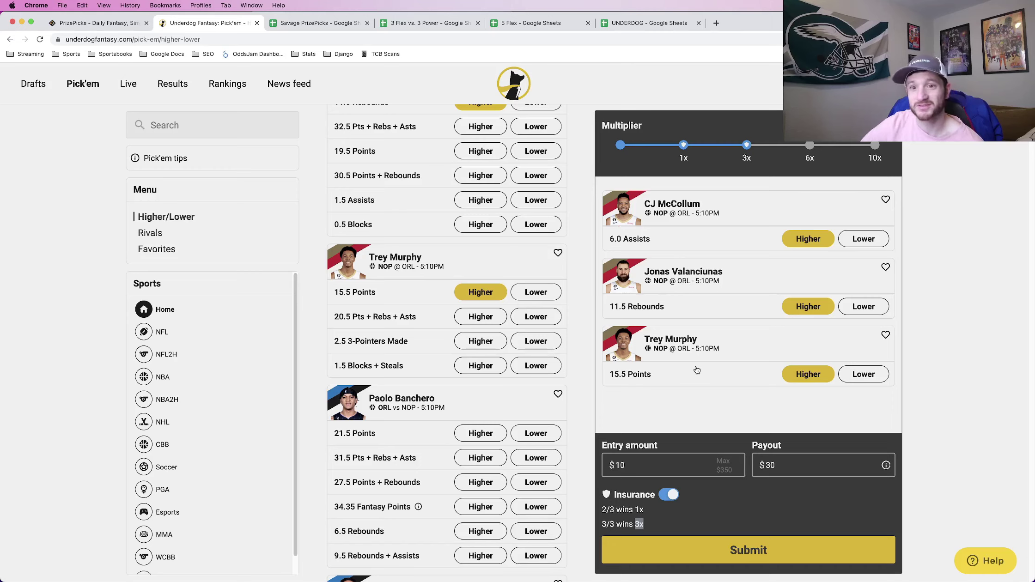
pyautogui.tripleClick(639, 524)
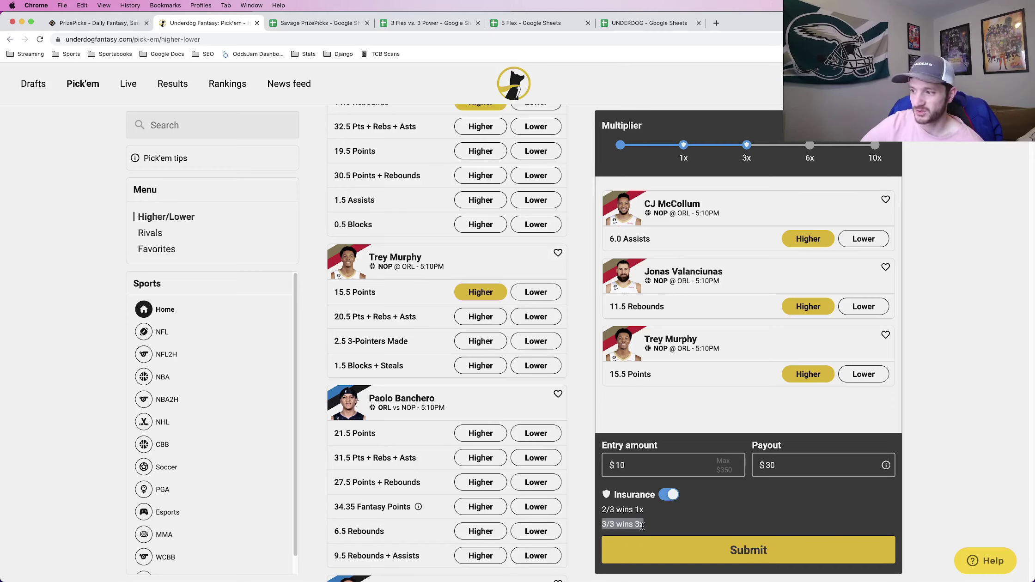
pyautogui.doubleClick(638, 524)
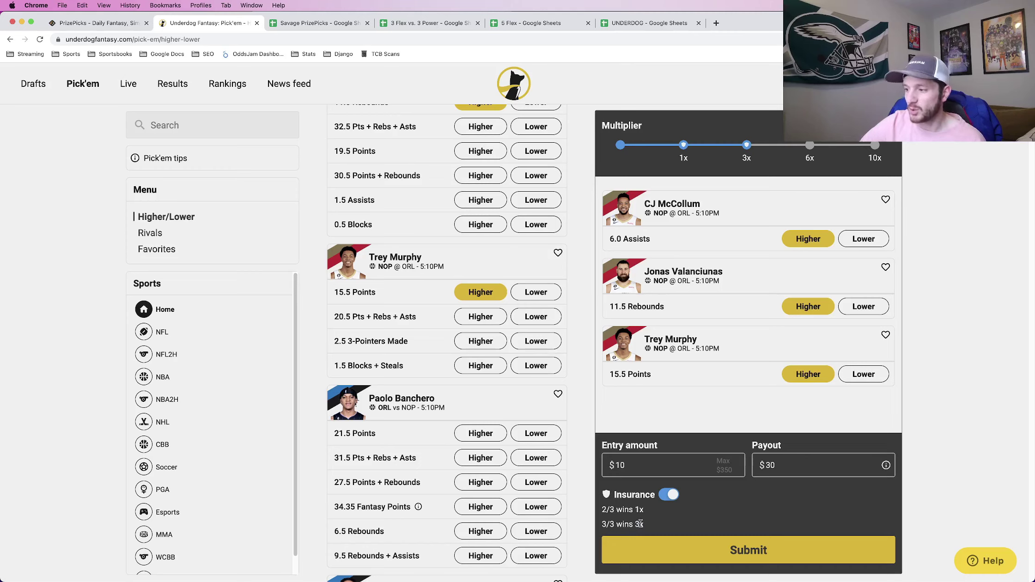
pyautogui.click(661, 498)
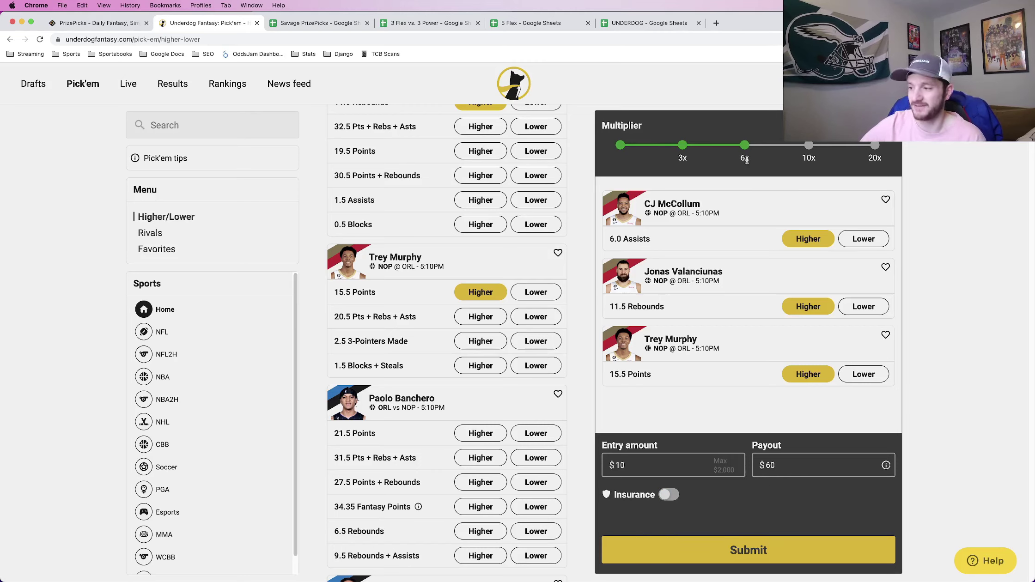
pyautogui.click(668, 496)
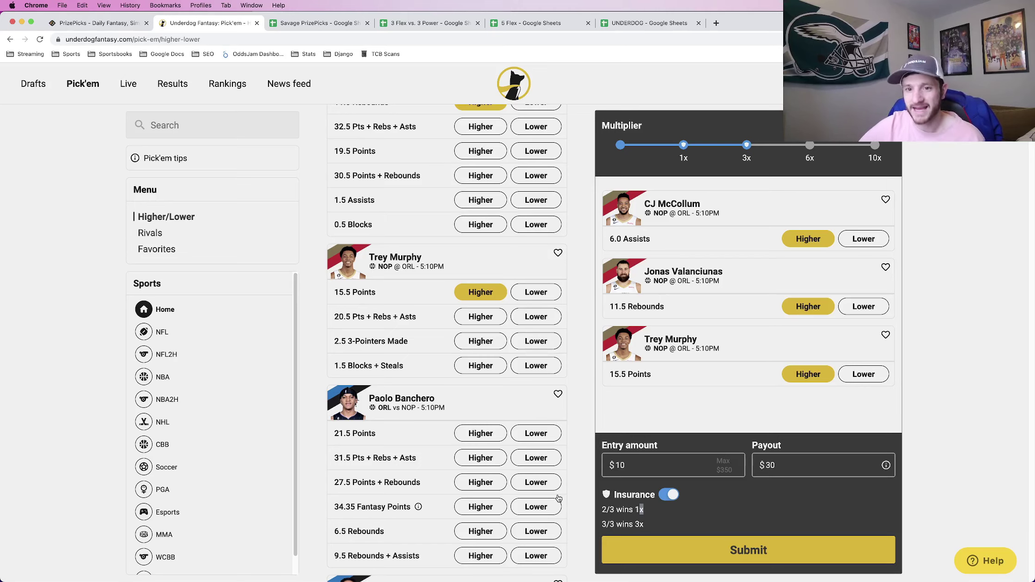
# - Open the Savage PrizePicks spreadsheet and compare the PrizePicks 2 Leg Entry odds with Underdog's 2 Pick odds
pyautogui.click(109, 27)
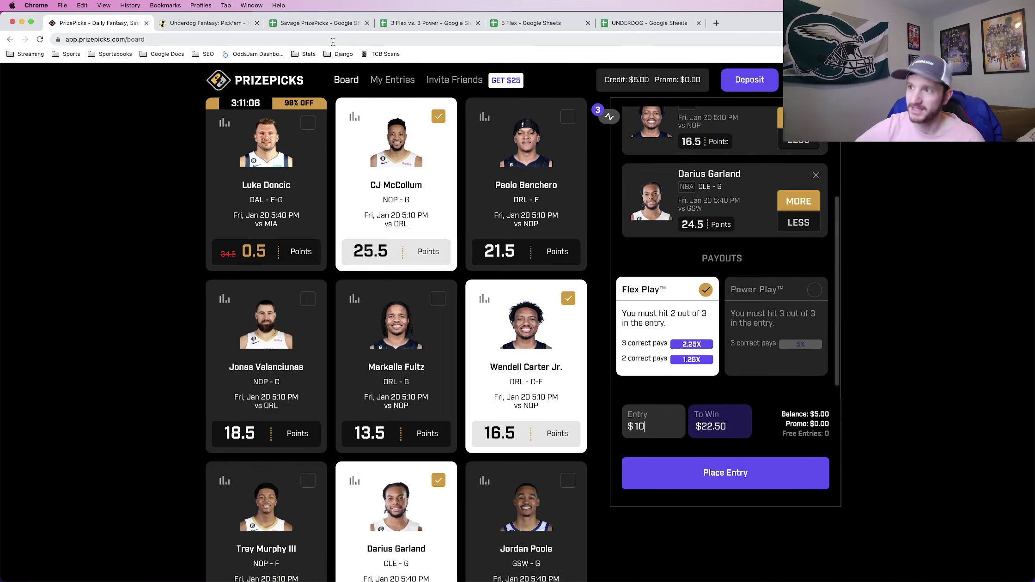
pyautogui.click(333, 23)
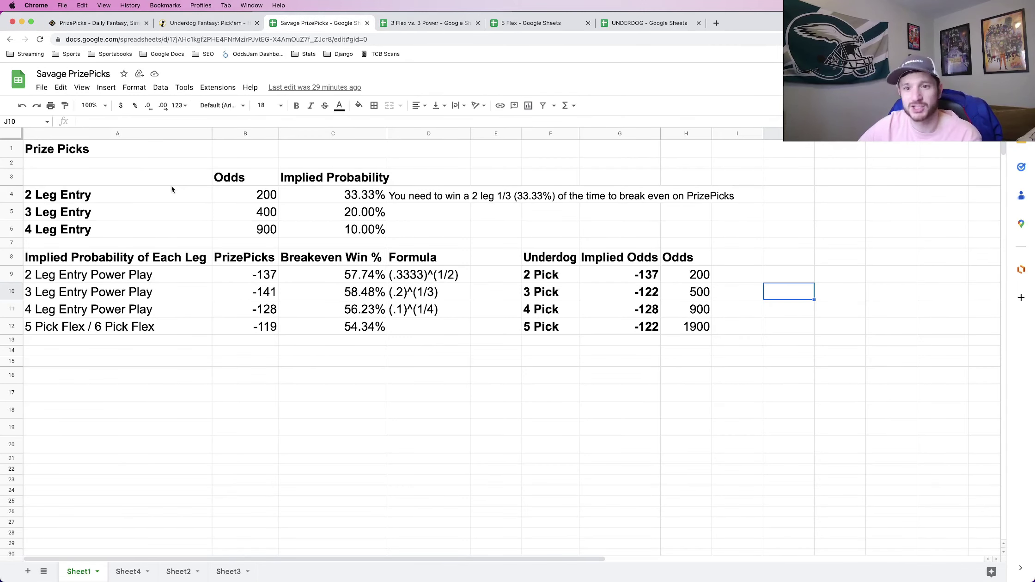
pyautogui.click(161, 195)
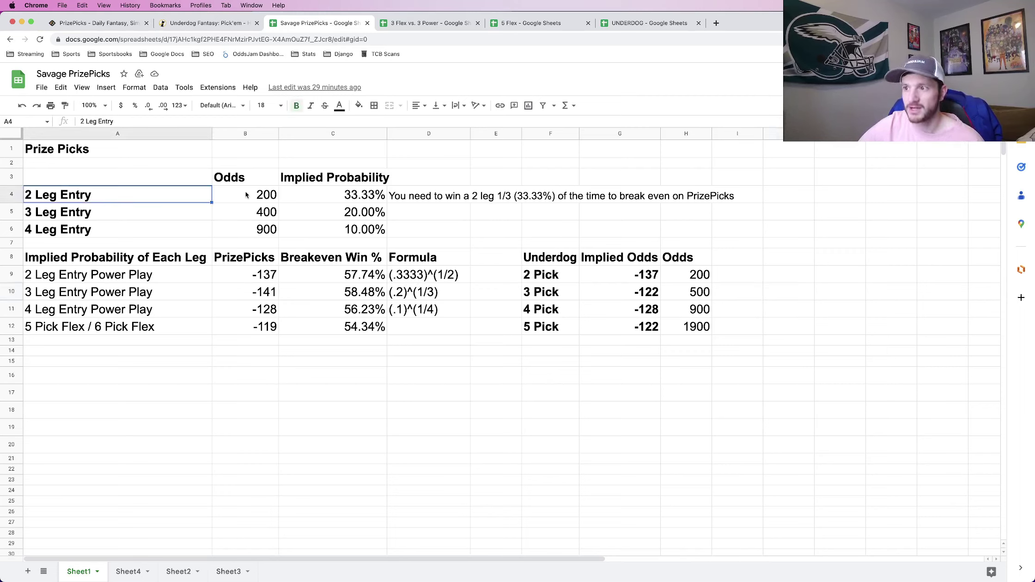
pyautogui.moveTo(244, 194); pyautogui.dragTo(197, 193)
pyautogui.click(196, 191)
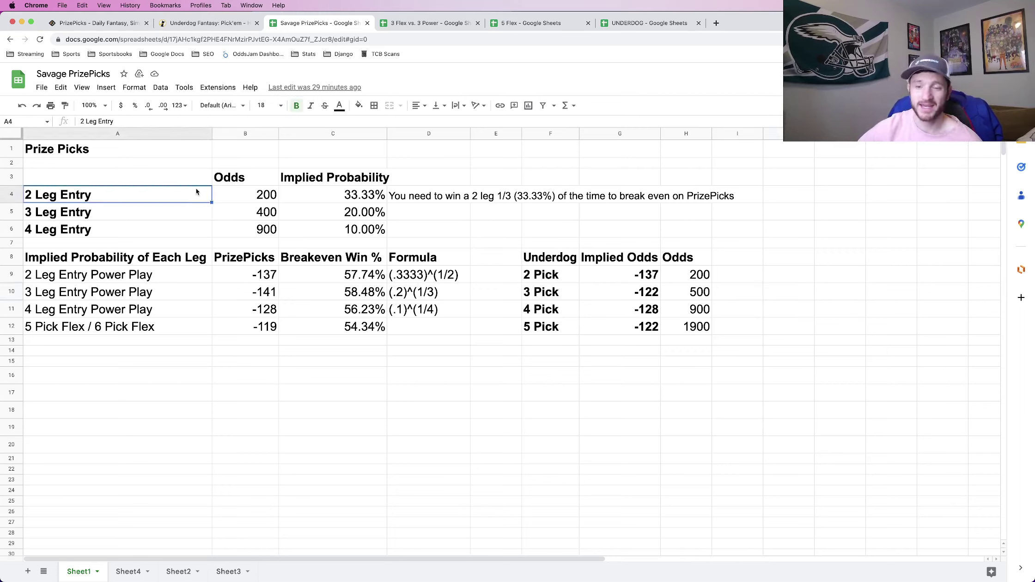
pyautogui.click(677, 276)
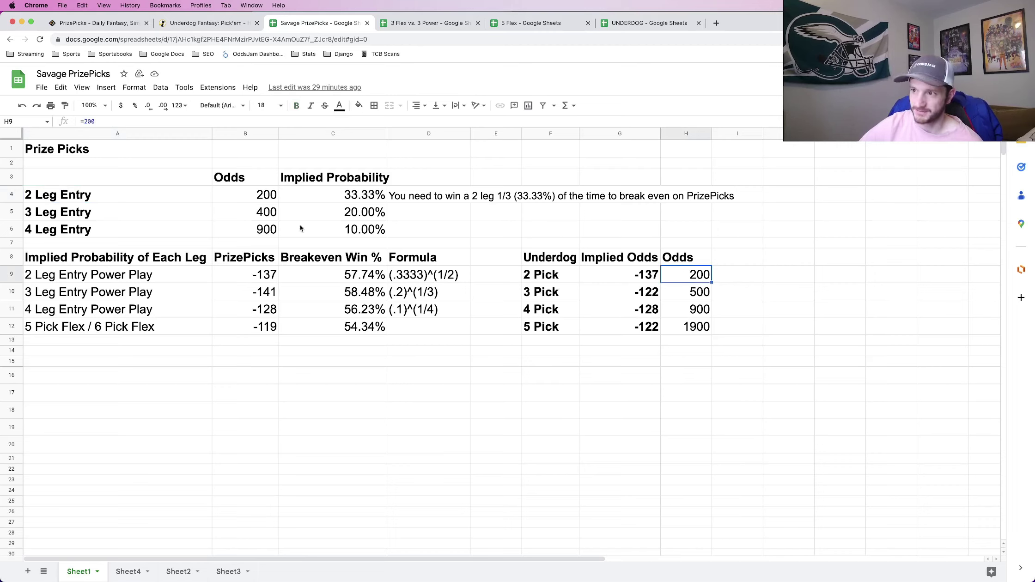
pyautogui.click(267, 198)
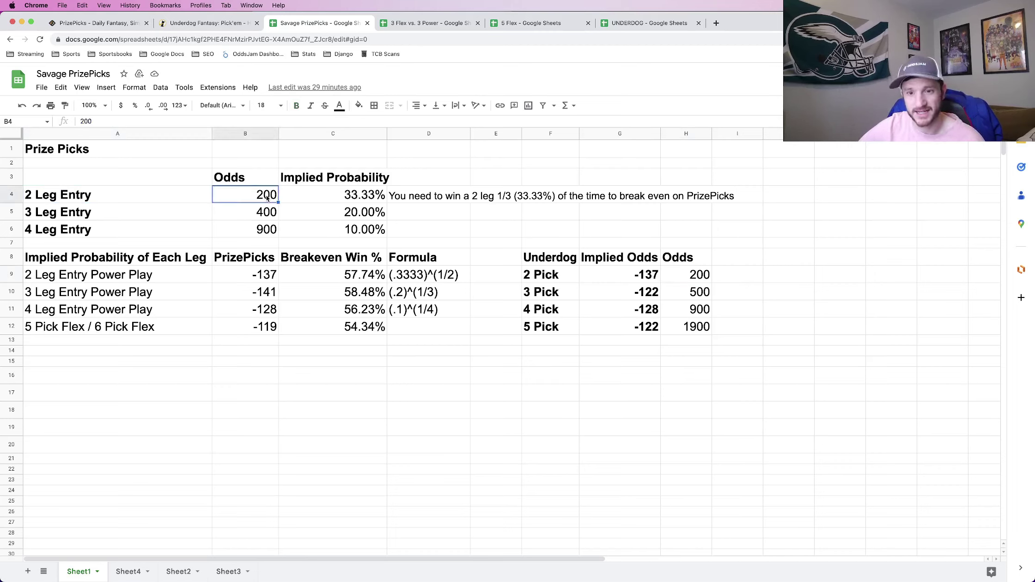
pyautogui.moveTo(202, 194); pyautogui.dragTo(236, 196)
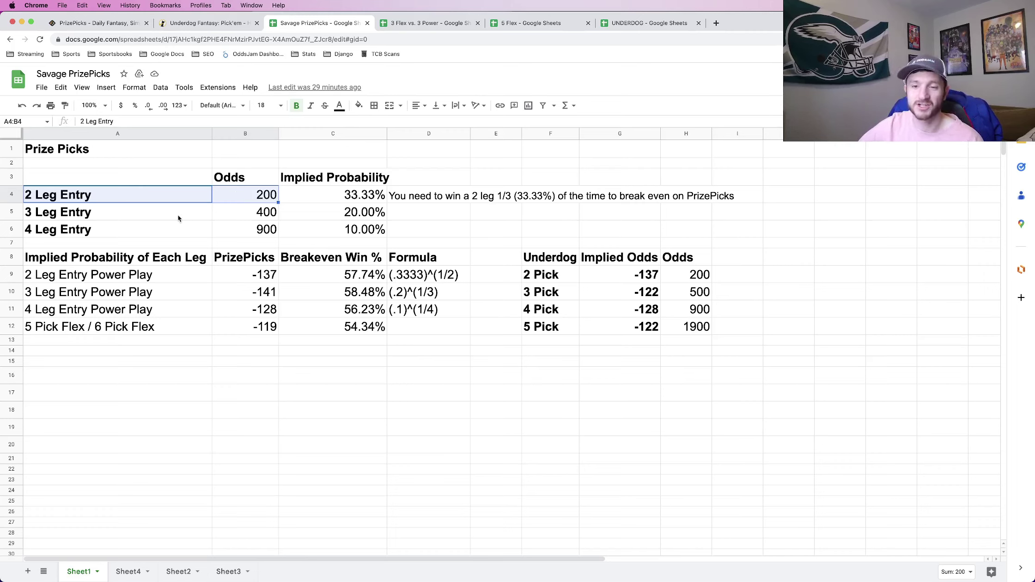
# - Compare the PrizePicks 3 Leg Entry odds with Underdog's 3 Pick odds and implied odds
pyautogui.moveTo(178, 218); pyautogui.dragTo(235, 217)
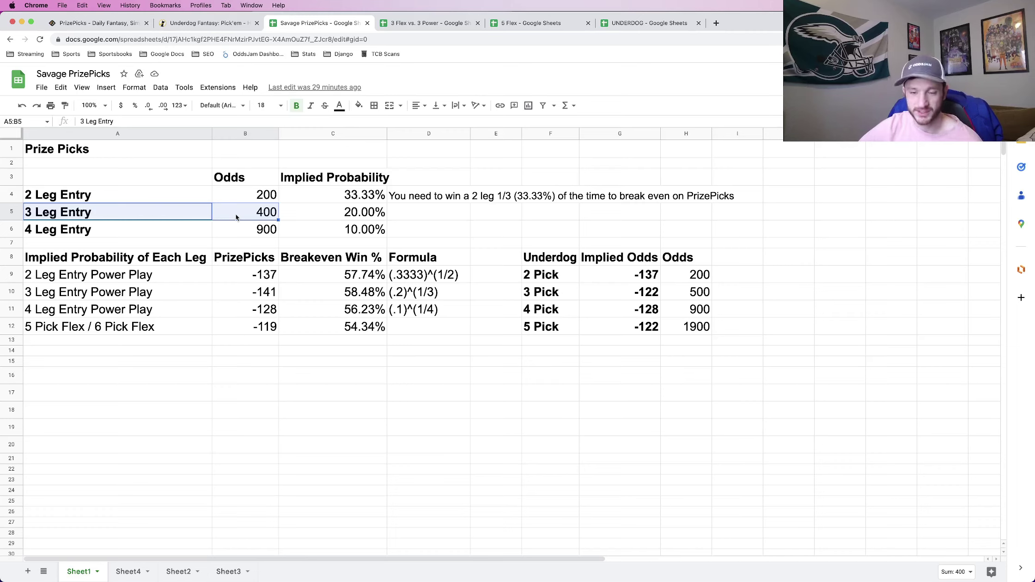
pyautogui.click(235, 217)
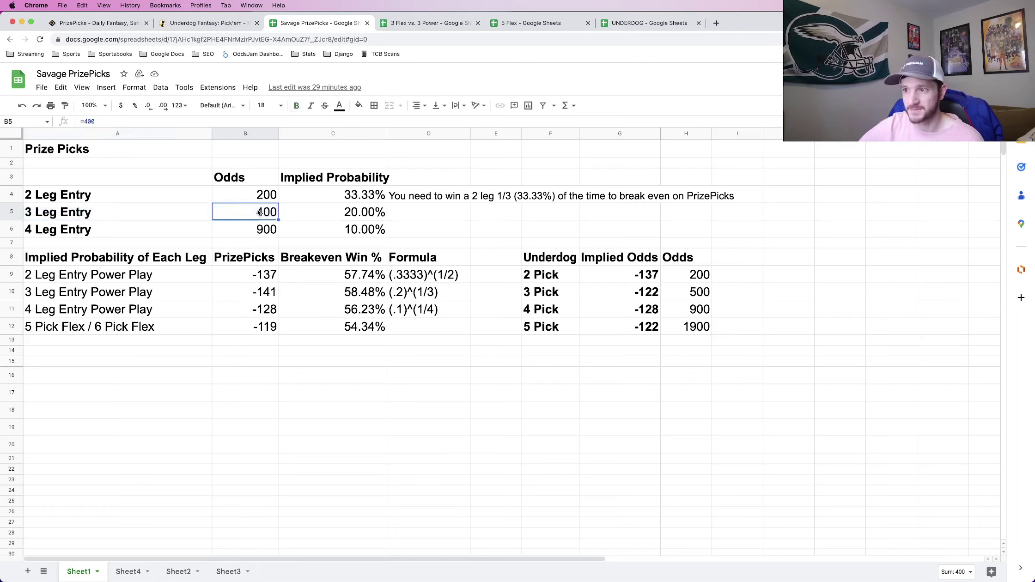
pyautogui.moveTo(573, 292); pyautogui.dragTo(637, 293)
pyautogui.click(710, 293)
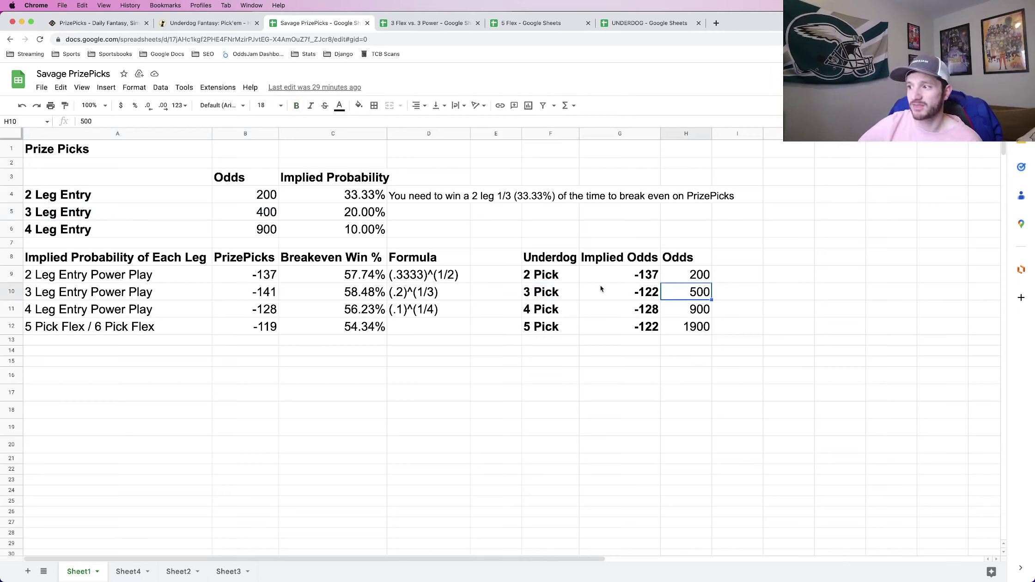
pyautogui.click(576, 293)
pyautogui.click(596, 294)
pyautogui.click(203, 210)
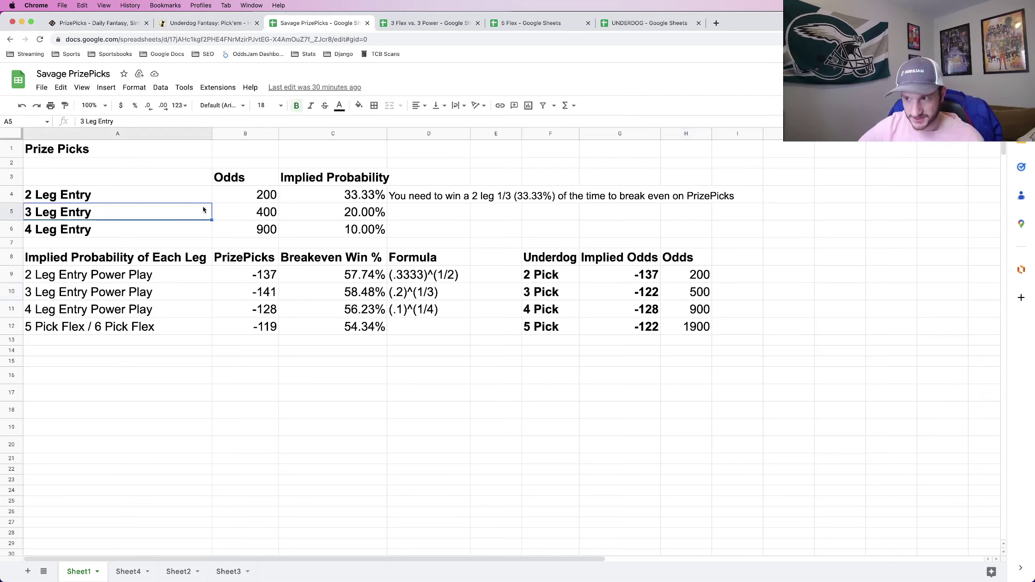
# - Compare the PrizePicks 4 Leg Entry odds with Underdog's 4 Pick implied odds, checking them against the 3 Pick row
pyautogui.moveTo(202, 233); pyautogui.dragTo(224, 236)
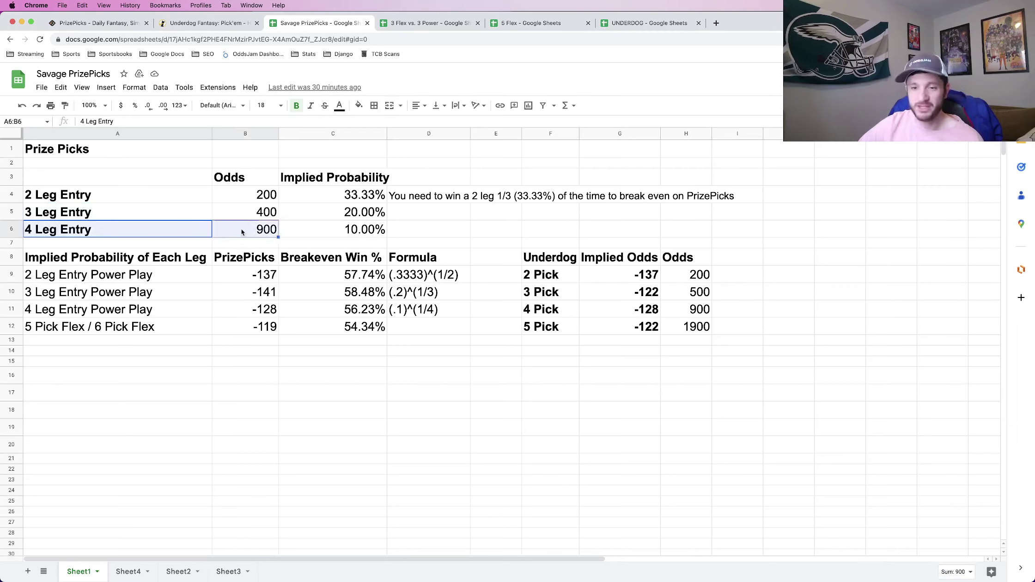
pyautogui.click(173, 232)
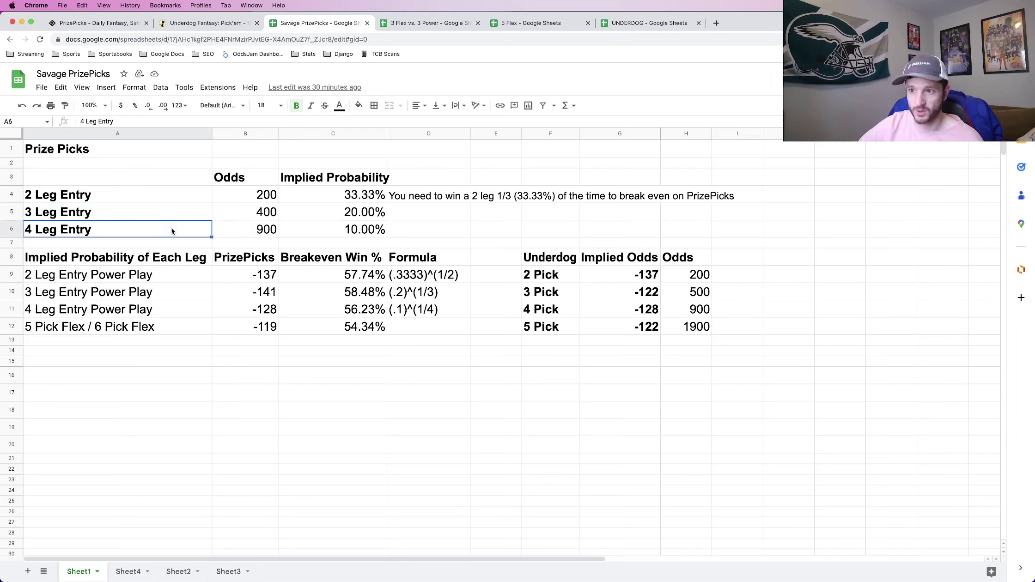
pyautogui.moveTo(578, 310); pyautogui.dragTo(595, 312)
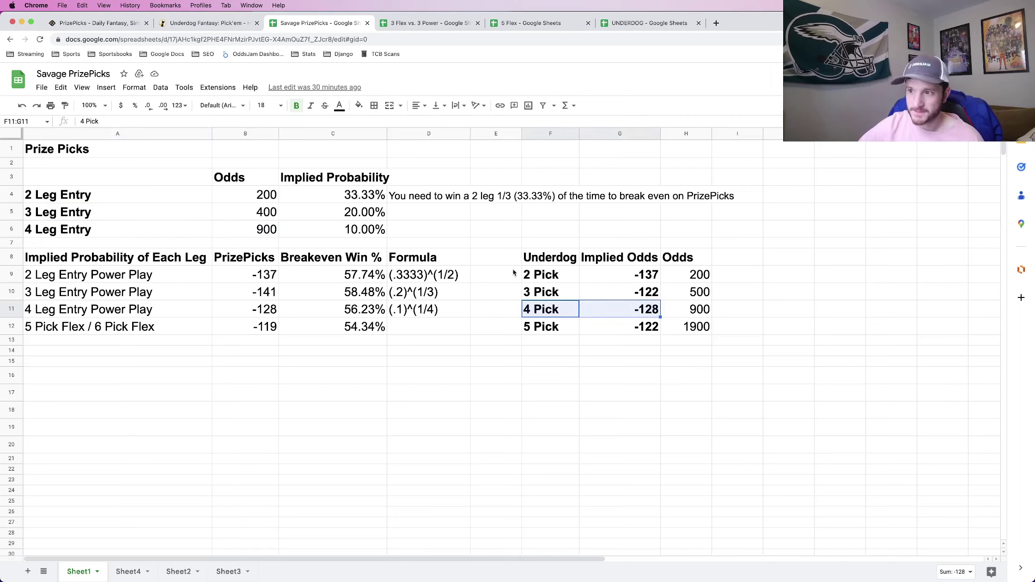
pyautogui.moveTo(575, 294); pyautogui.dragTo(589, 298)
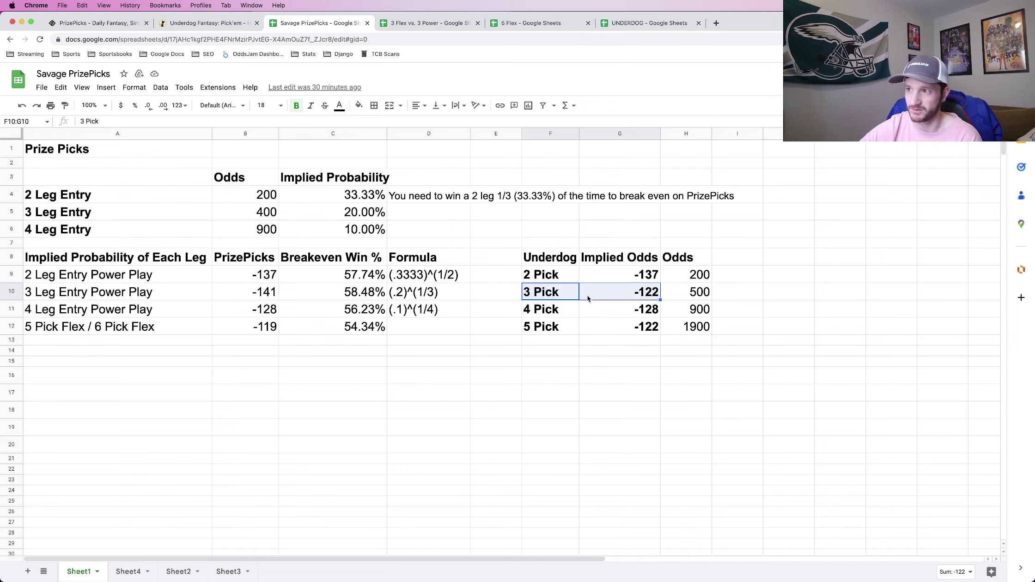
# - Look at the 3 Flex vs. 3 Power spreadsheet, and examine PrizePicks' Flex Play payouts for three and two correct picks
pyautogui.click(412, 24)
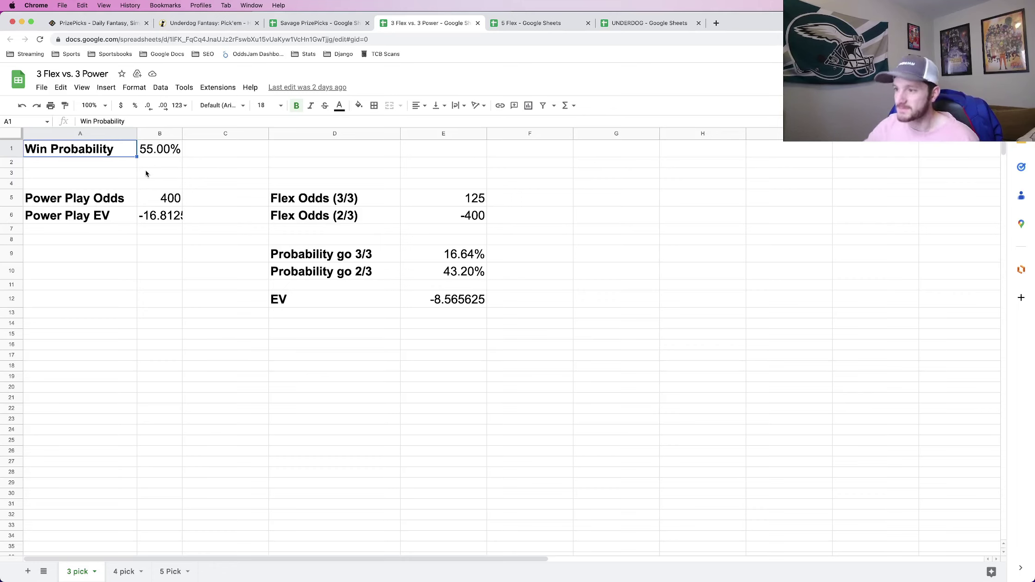
pyautogui.click(99, 24)
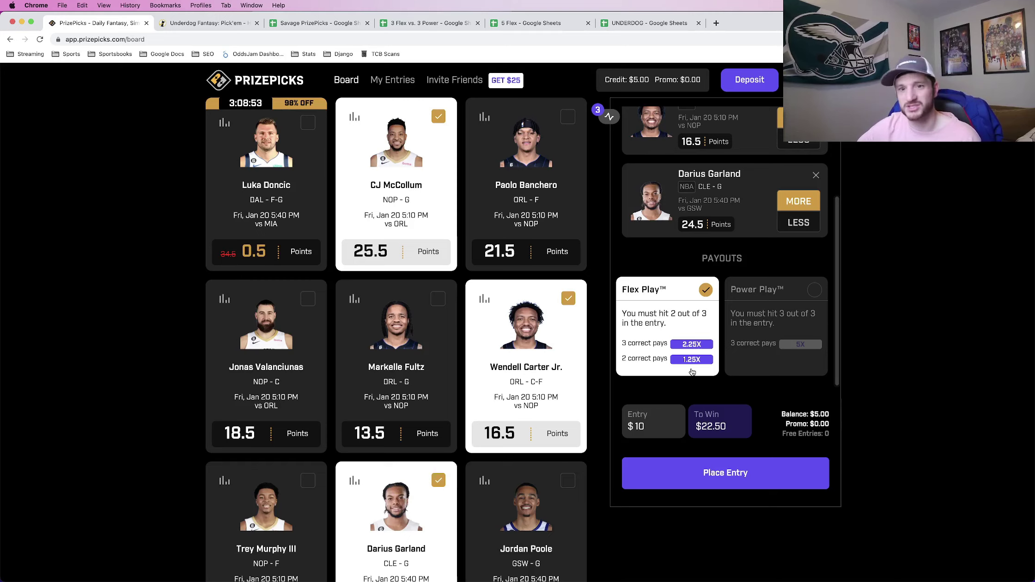
pyautogui.doubleClick(684, 349)
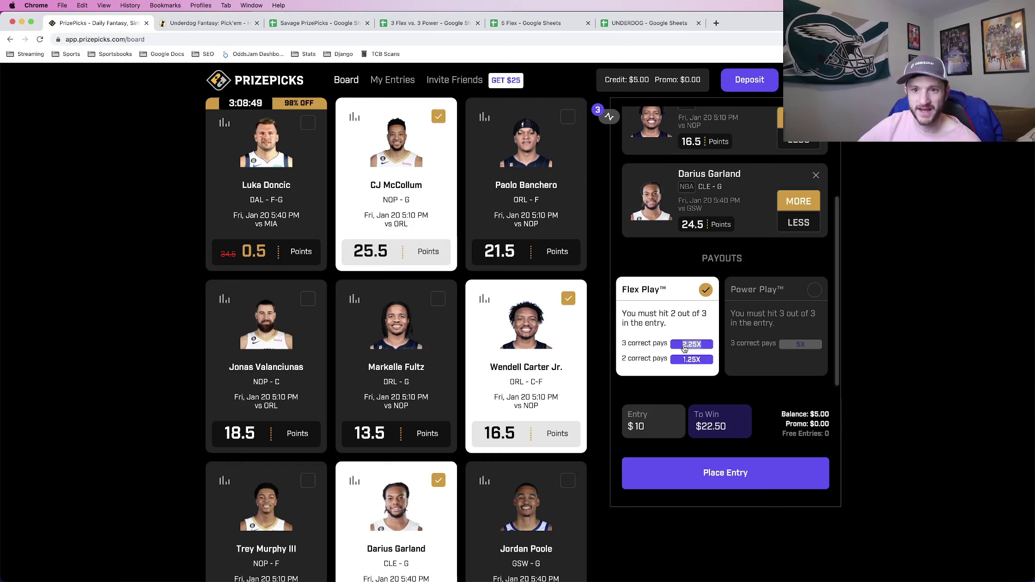
pyautogui.click(687, 353)
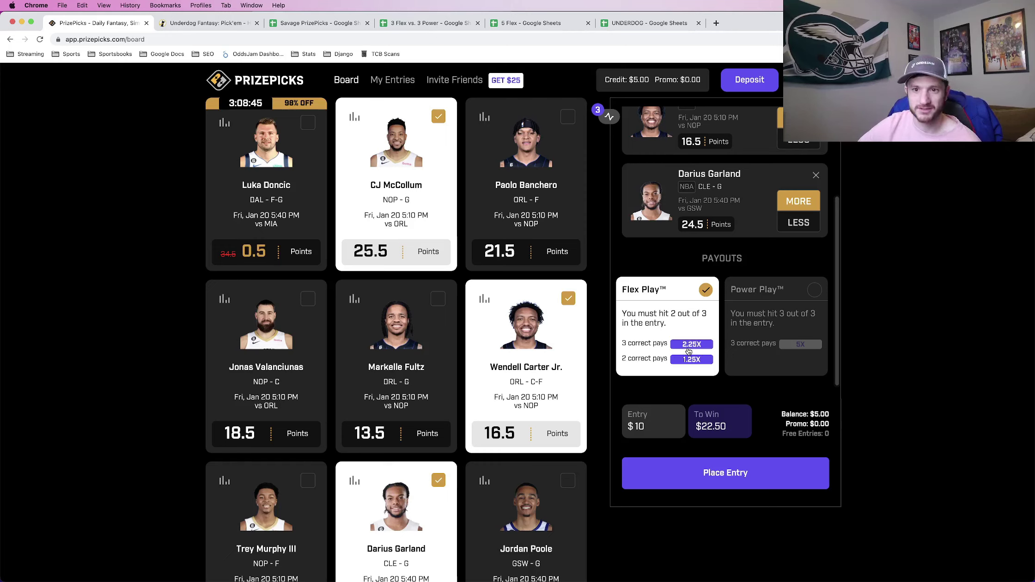
pyautogui.doubleClick(688, 353)
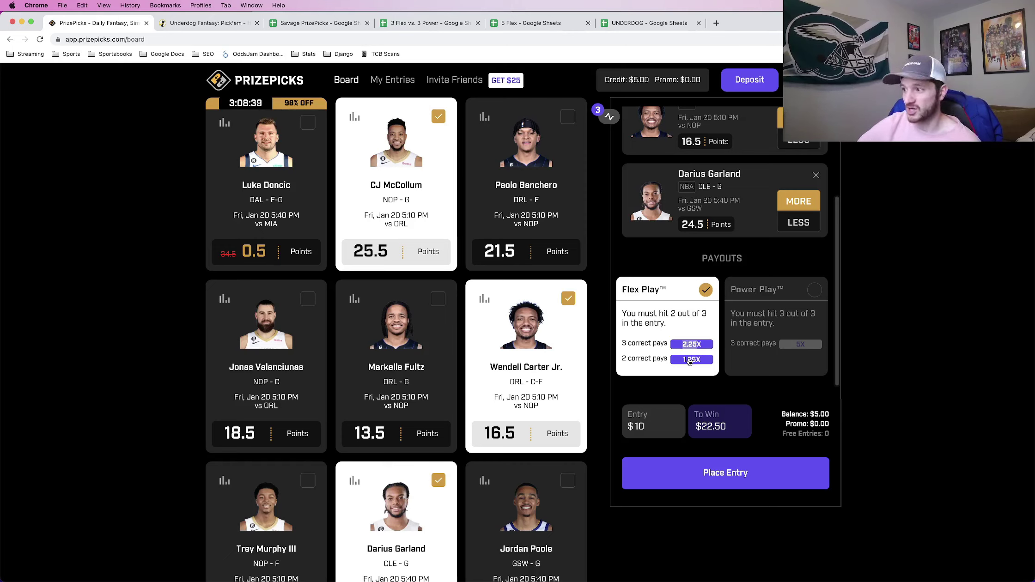
pyautogui.moveTo(704, 363); pyautogui.dragTo(682, 364)
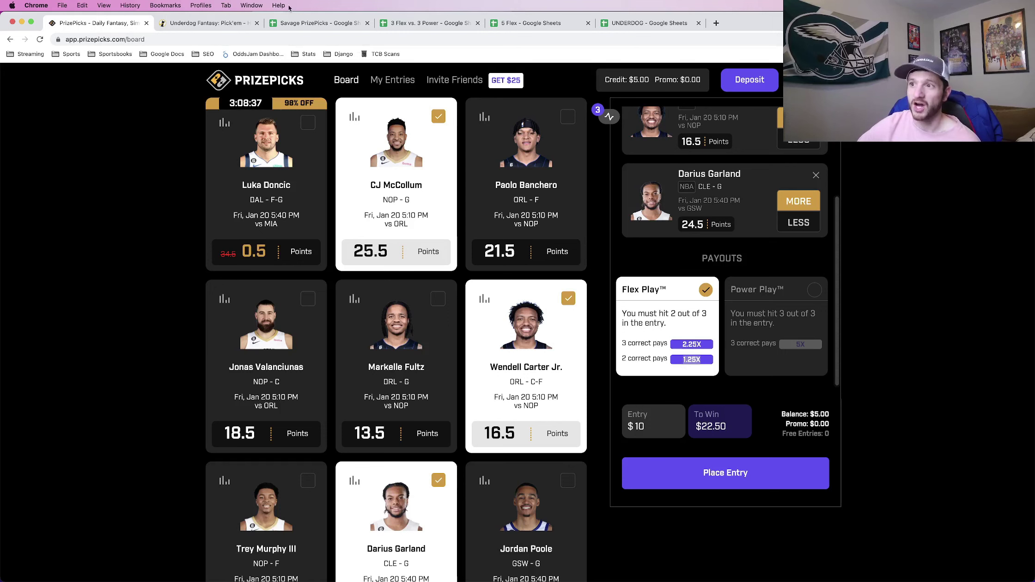
# - Check Underdog's insured 2/3 and 3/3 payouts against the PrizePicks Flex Play payout for three correct picks
pyautogui.click(228, 24)
pyautogui.moveTo(653, 521); pyautogui.dragTo(636, 510)
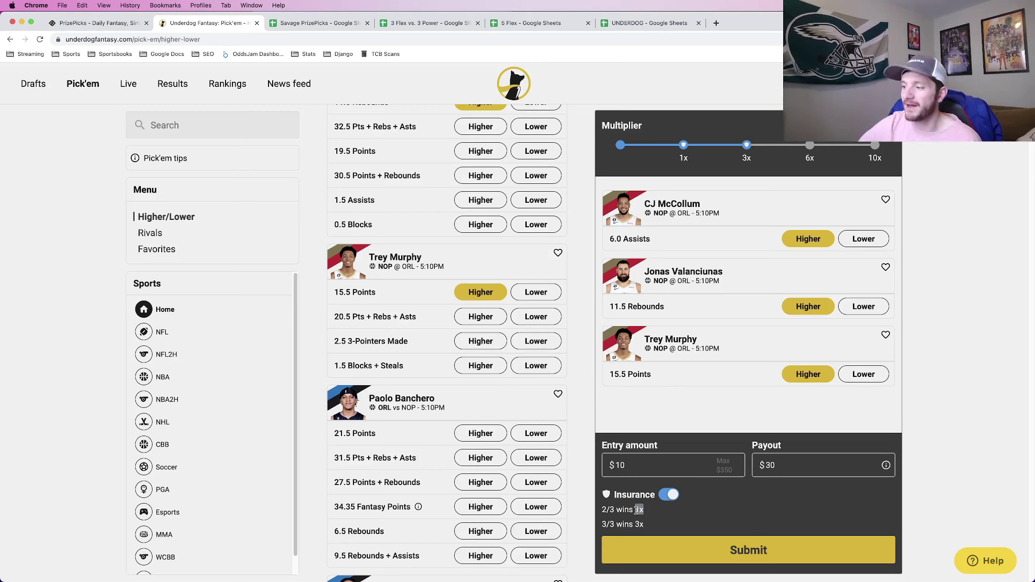
pyautogui.doubleClick(639, 524)
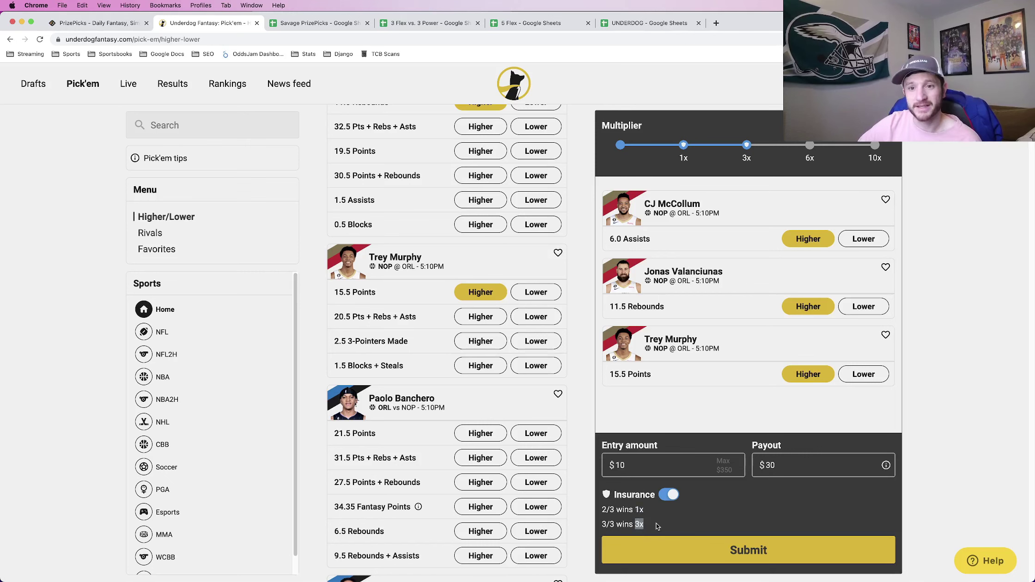
pyautogui.click(132, 23)
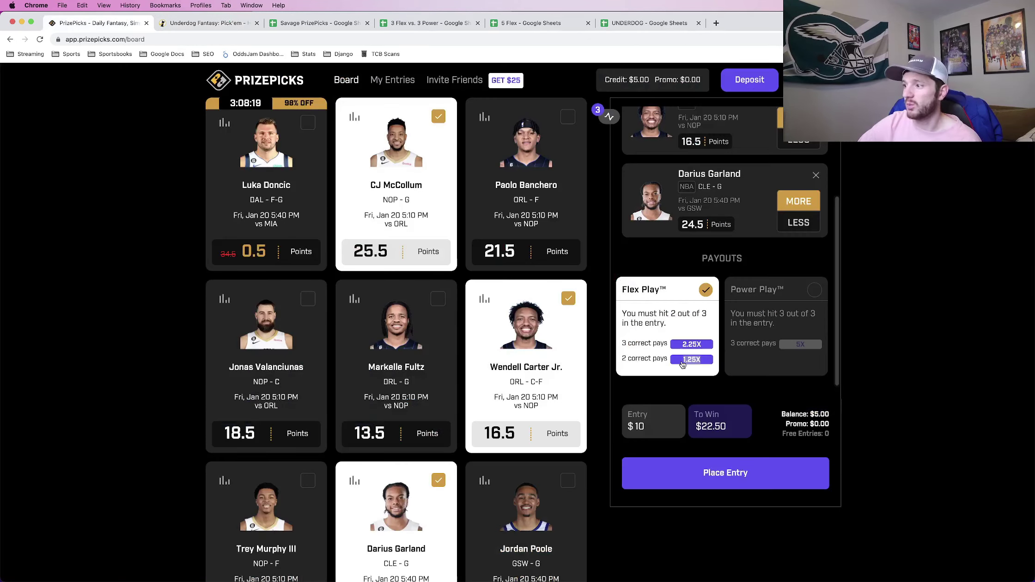
pyautogui.doubleClick(695, 345)
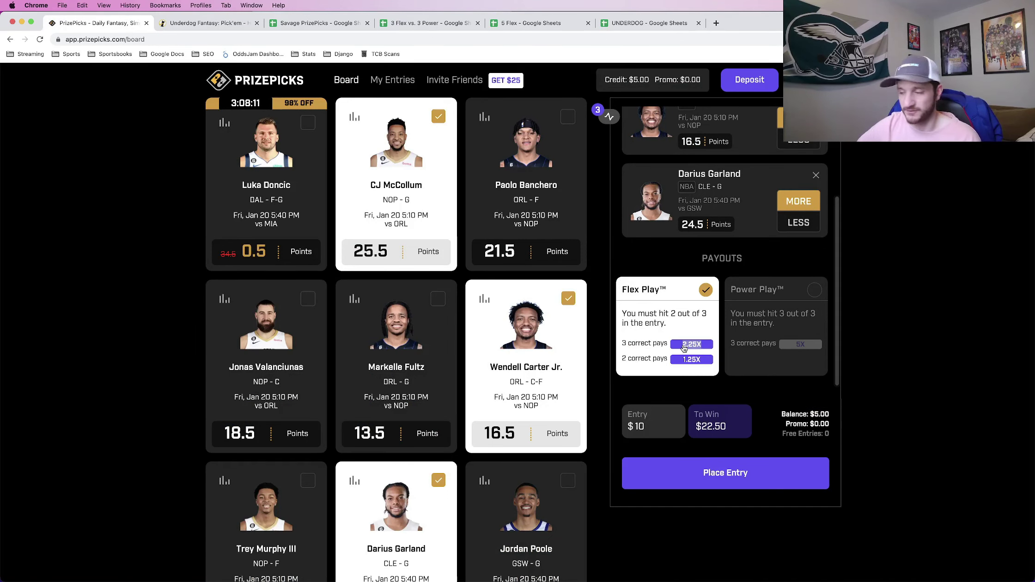
# - Compare the three-pick EV in the 3 Flex vs. 3 Power and Copy of UNDERDOG spreadsheets, inspecting the win probability and Power Play EV formula
pyautogui.click(401, 25)
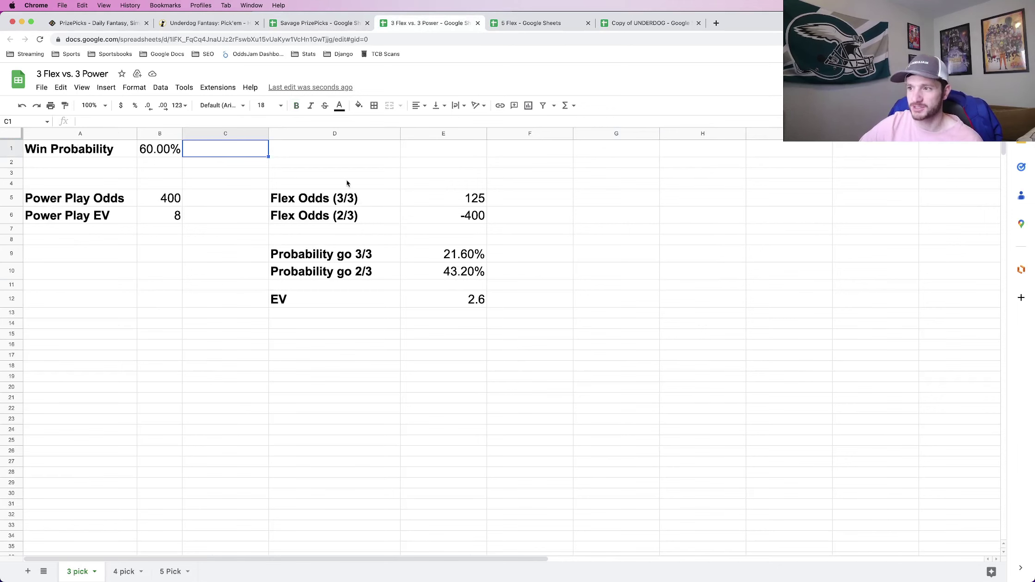
pyautogui.click(625, 23)
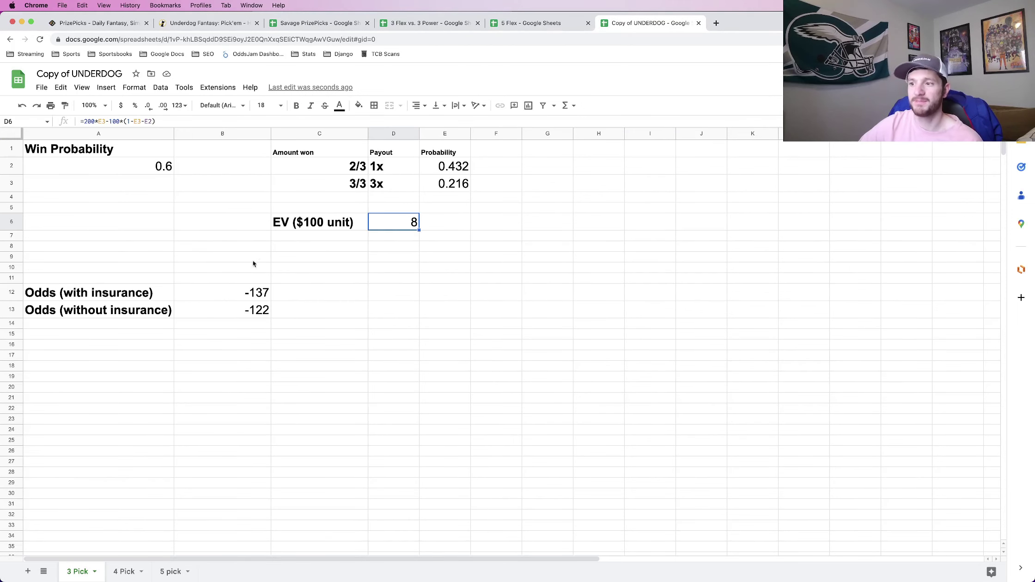
pyautogui.click(417, 23)
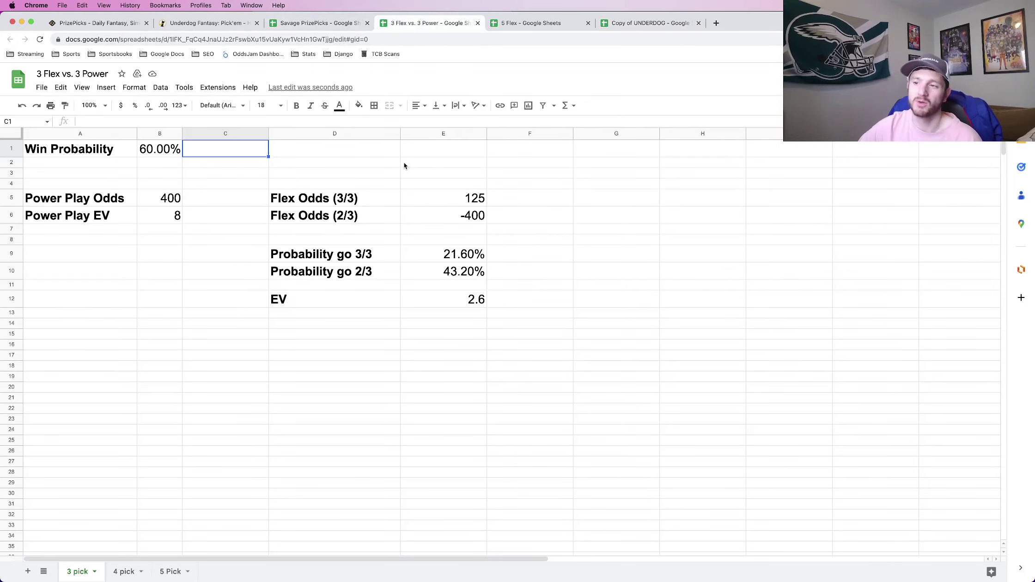
pyautogui.click(157, 157)
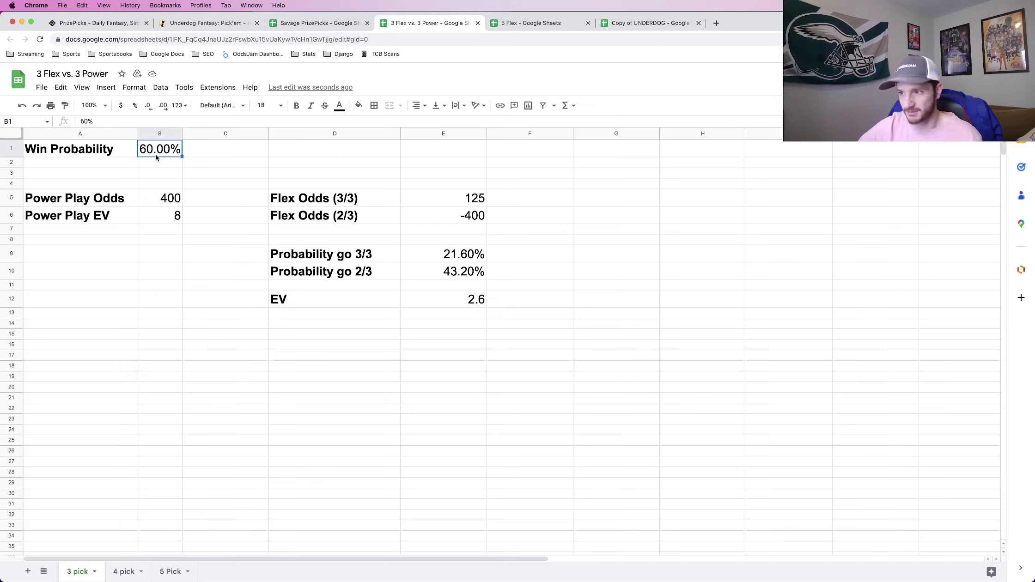
pyautogui.click(178, 218)
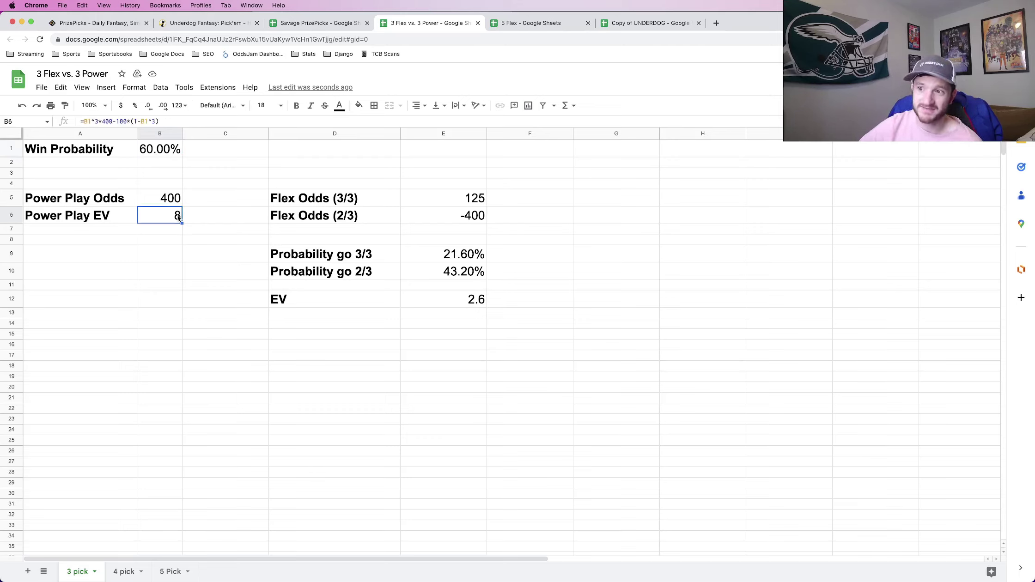
# - Compare the three-pick Power Play EV with the flex EV, inspecting the win probability, the 2/3 flex odds and the probabilities behind them
pyautogui.click(172, 153)
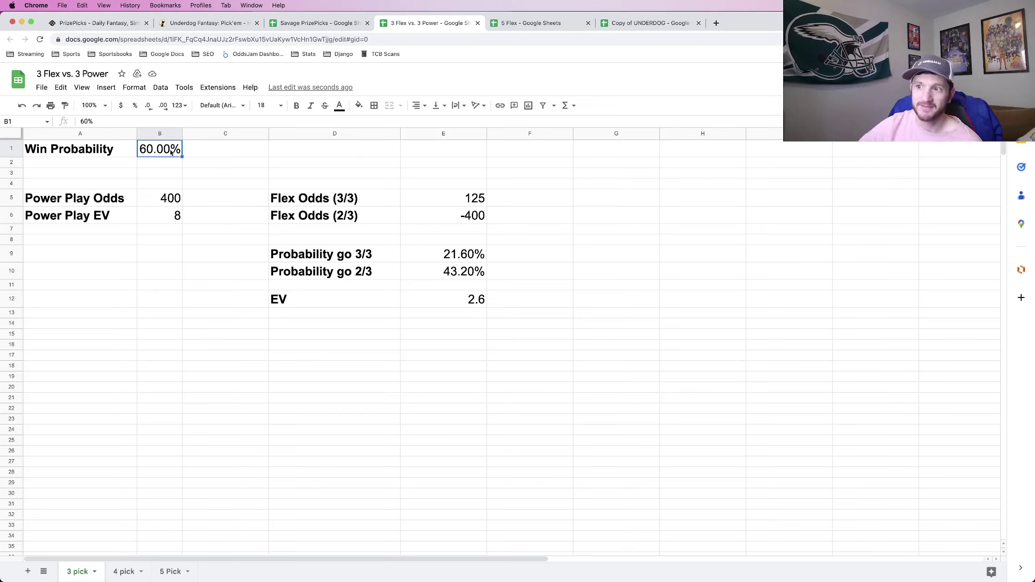
pyautogui.click(175, 216)
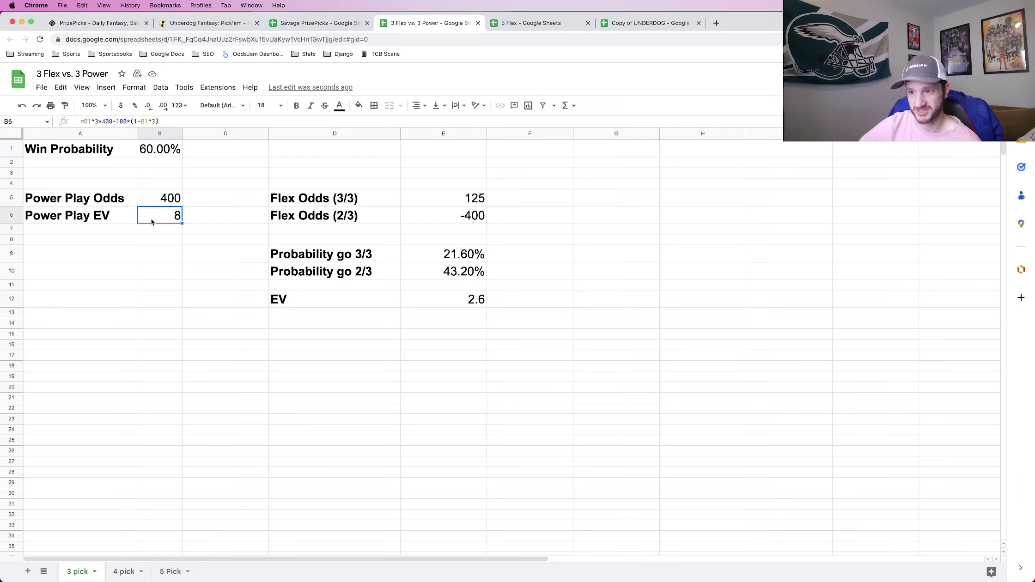
pyautogui.click(472, 305)
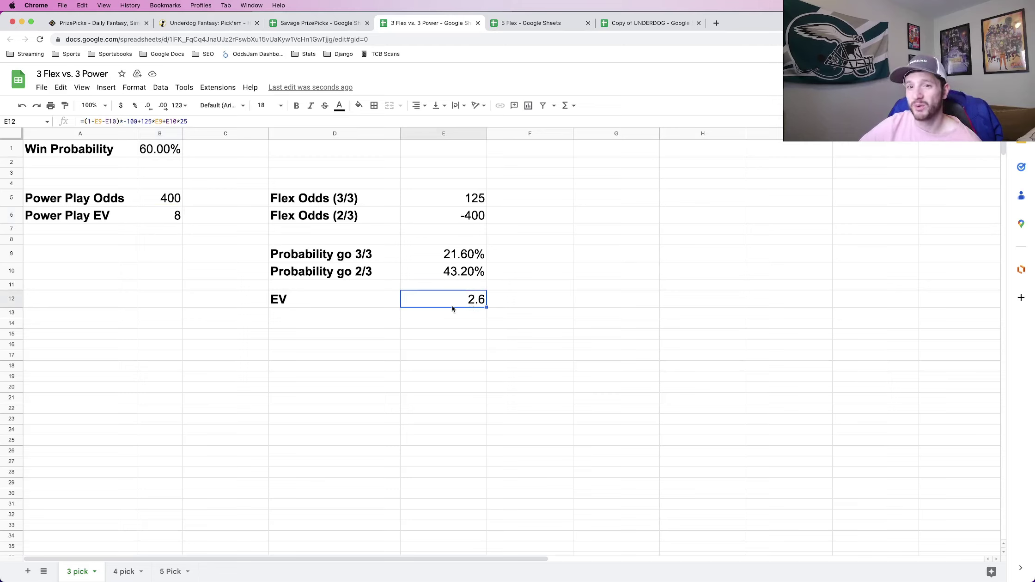
pyautogui.moveTo(474, 216); pyautogui.dragTo(475, 271)
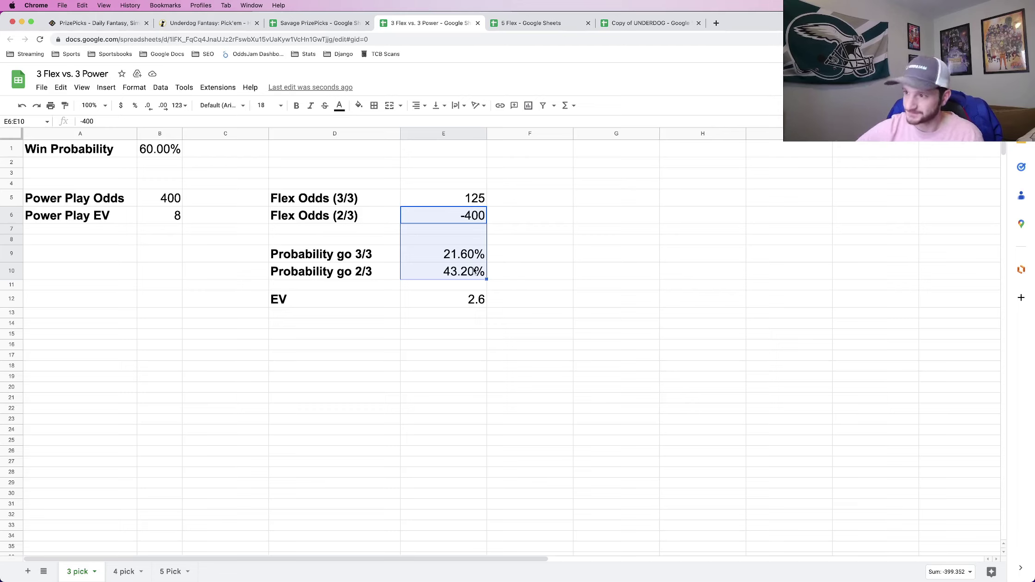
pyautogui.click(482, 299)
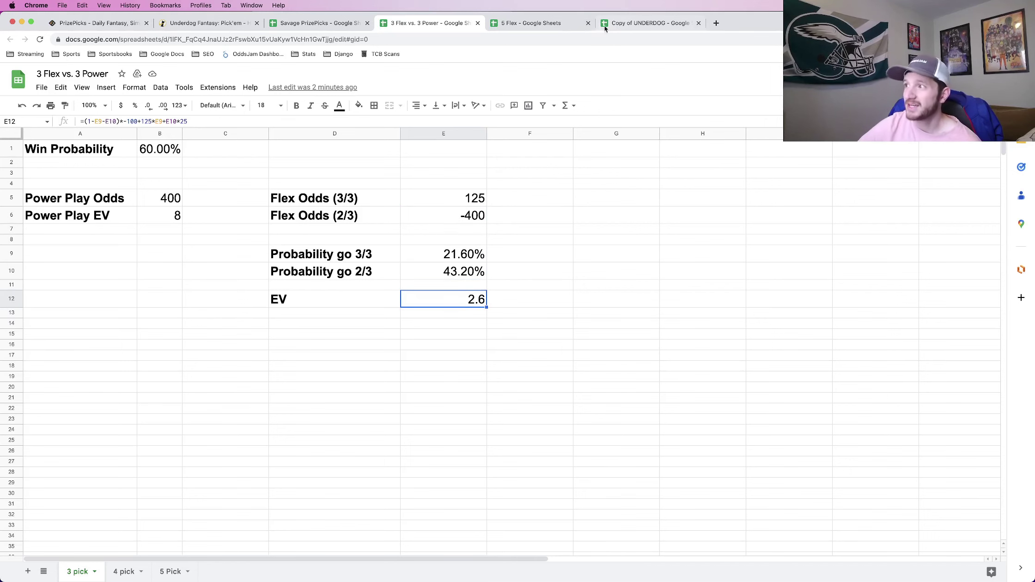
# - Inspect the 2/3 and 3/3 payouts, their probabilities and the EV per $100 unit for three picks in the Copy of UNDERDOG spreadsheet
pyautogui.click(621, 26)
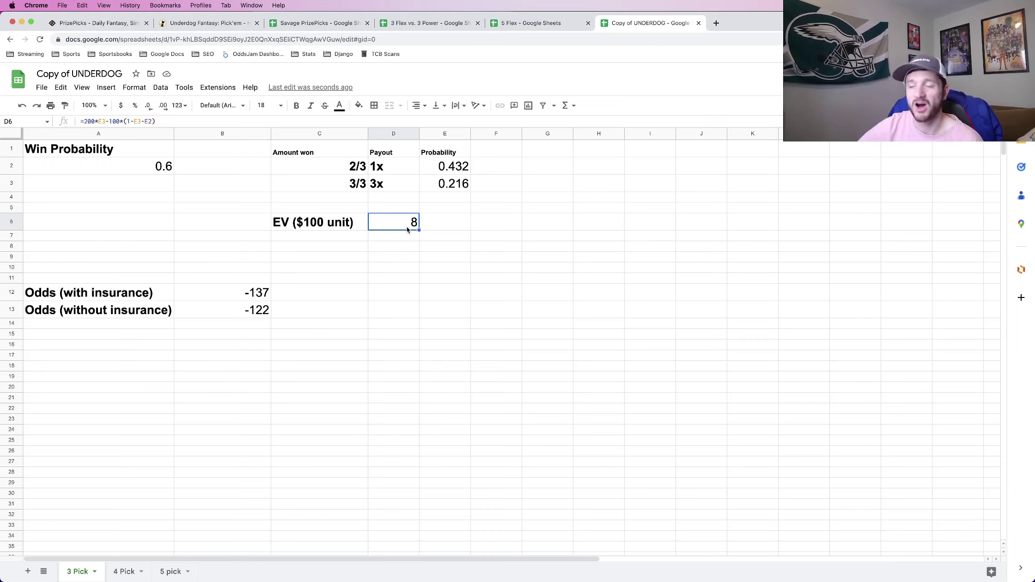
pyautogui.moveTo(358, 172); pyautogui.dragTo(463, 187)
pyautogui.click(455, 186)
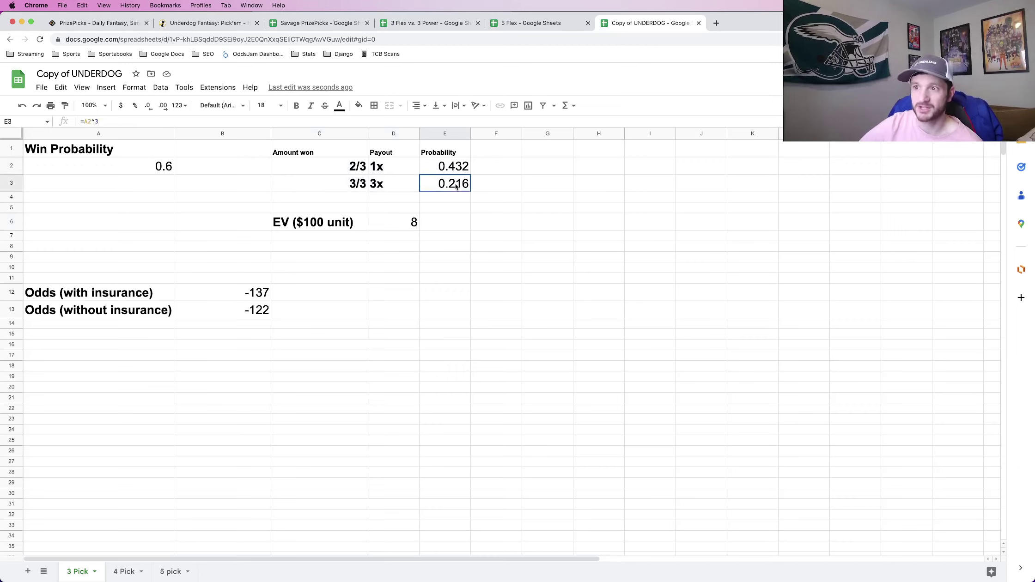
pyautogui.click(415, 222)
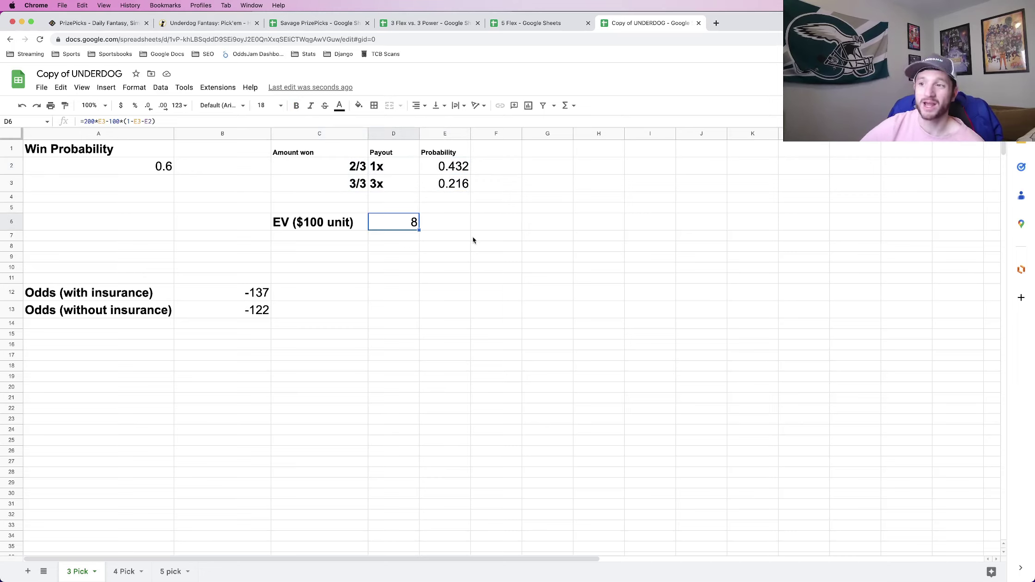
# - Compare Underdog's three-pick odds with and without insurance, checking them against the 3 Pick row in the Savage PrizePicks spreadsheet
pyautogui.click(252, 311)
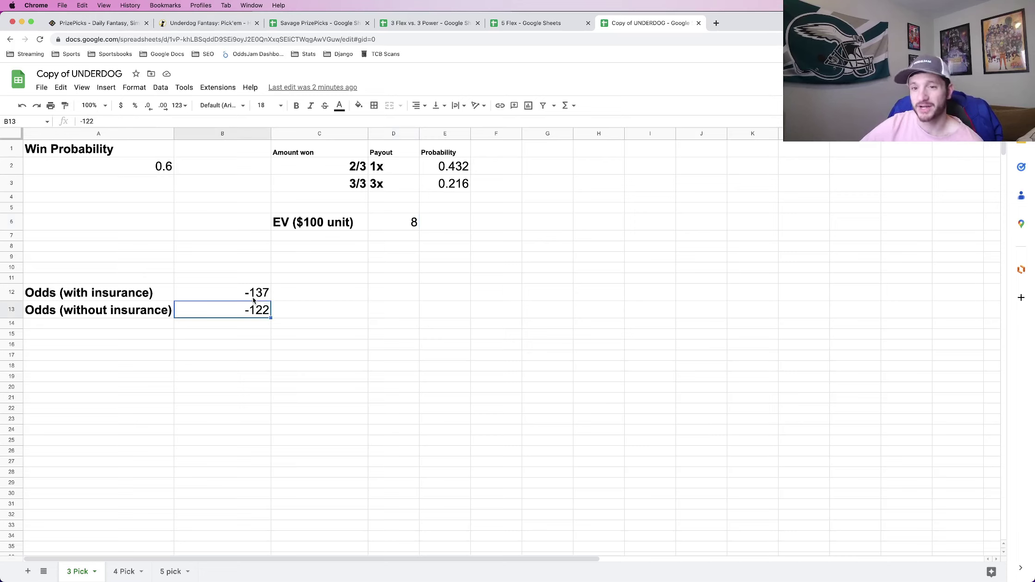
pyautogui.click(307, 23)
pyautogui.press('Right')
pyautogui.press('Right')
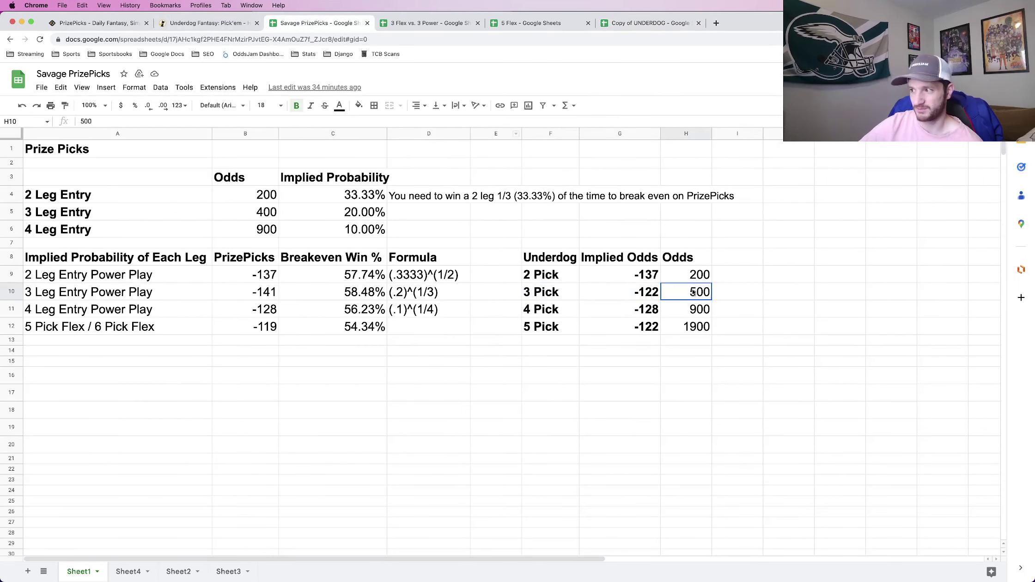
pyautogui.click(646, 294)
pyautogui.click(647, 23)
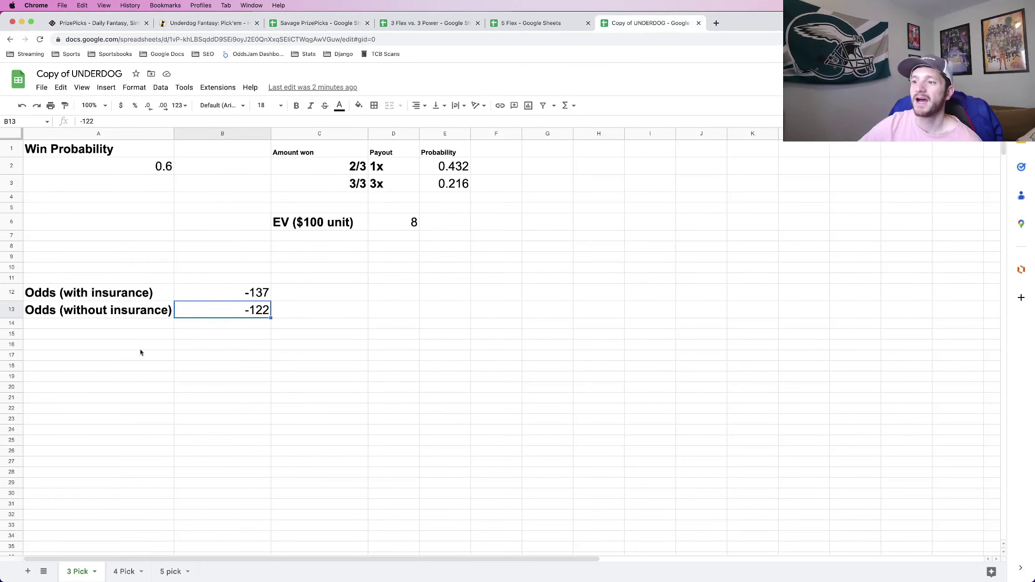
pyautogui.click(216, 297)
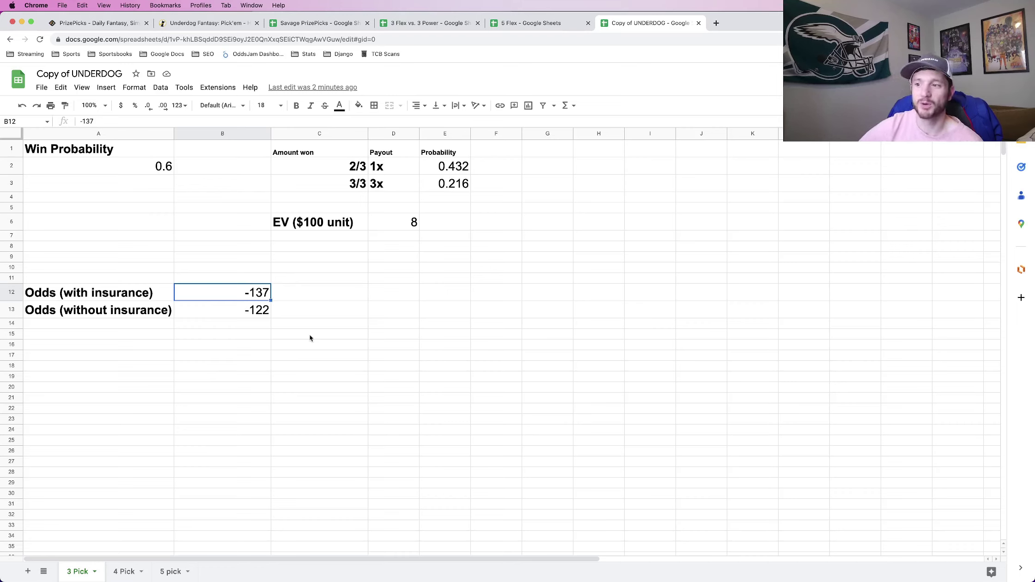
pyautogui.click(252, 316)
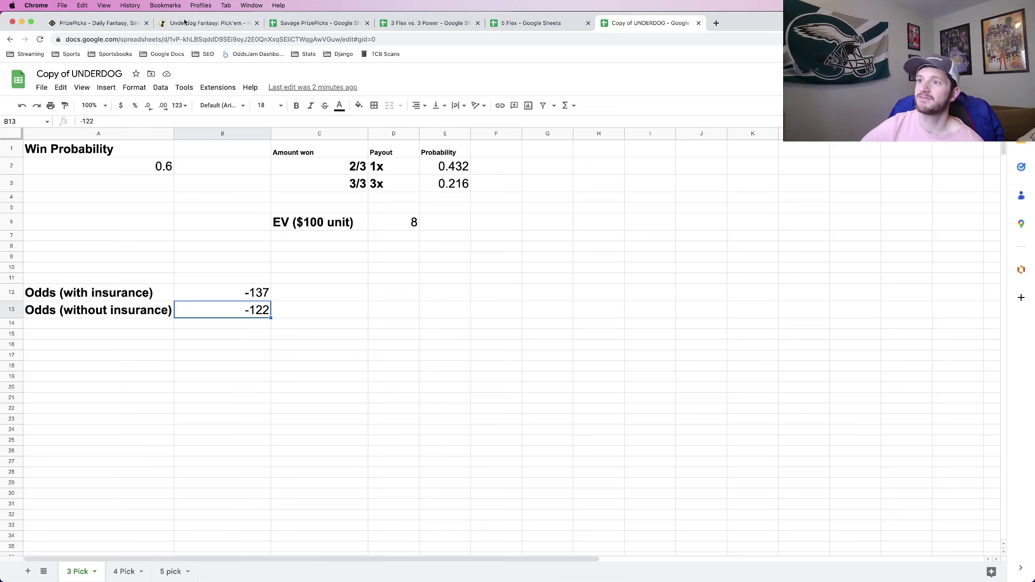
# - Add Luka Doncic's 34.5 points as the fourth PrizePicks pick and check the Flex Play's amount to win
pyautogui.click(102, 22)
pyautogui.scroll(-5, 429, 361)
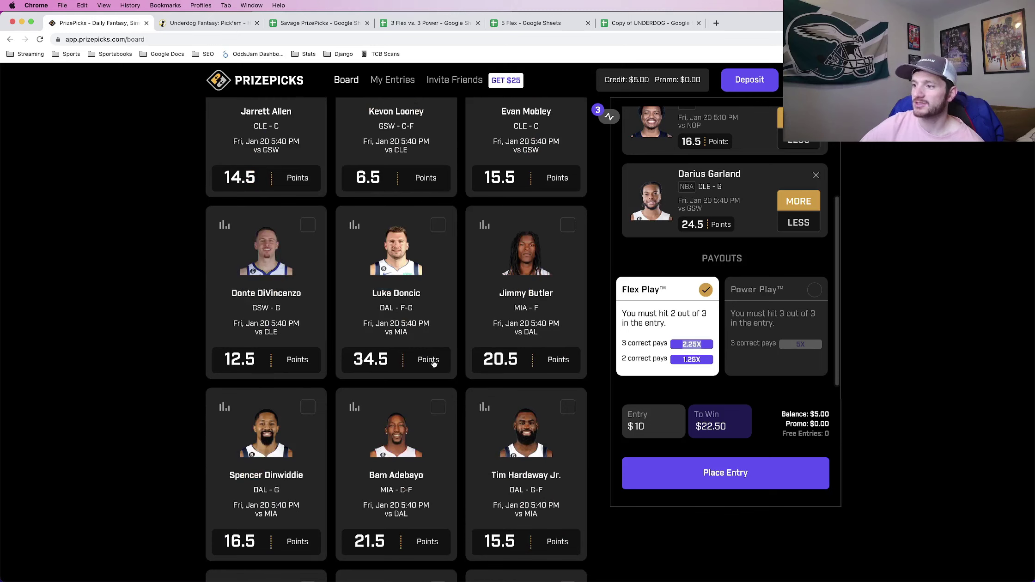
pyautogui.click(412, 300)
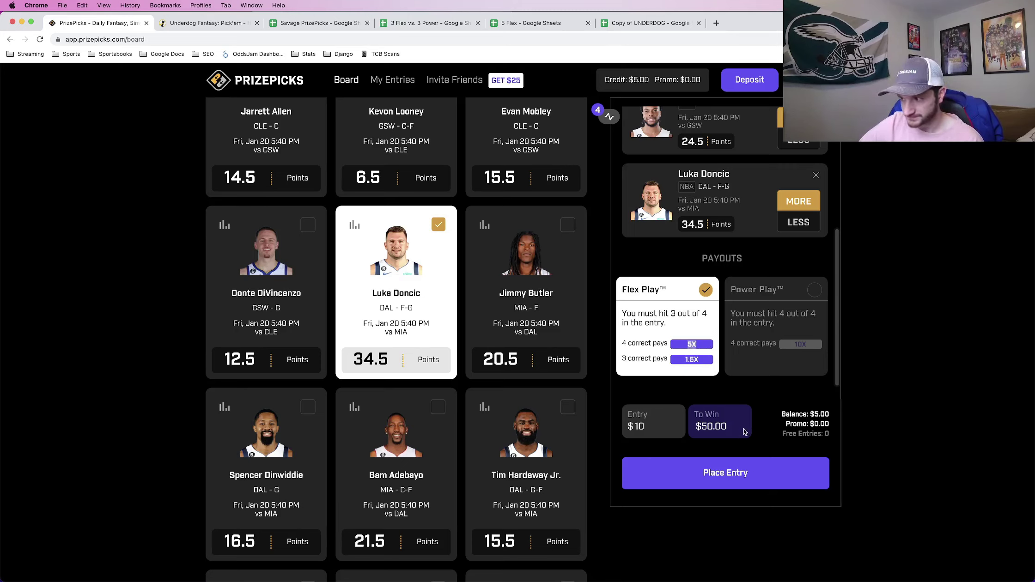
pyautogui.moveTo(744, 431); pyautogui.dragTo(694, 431)
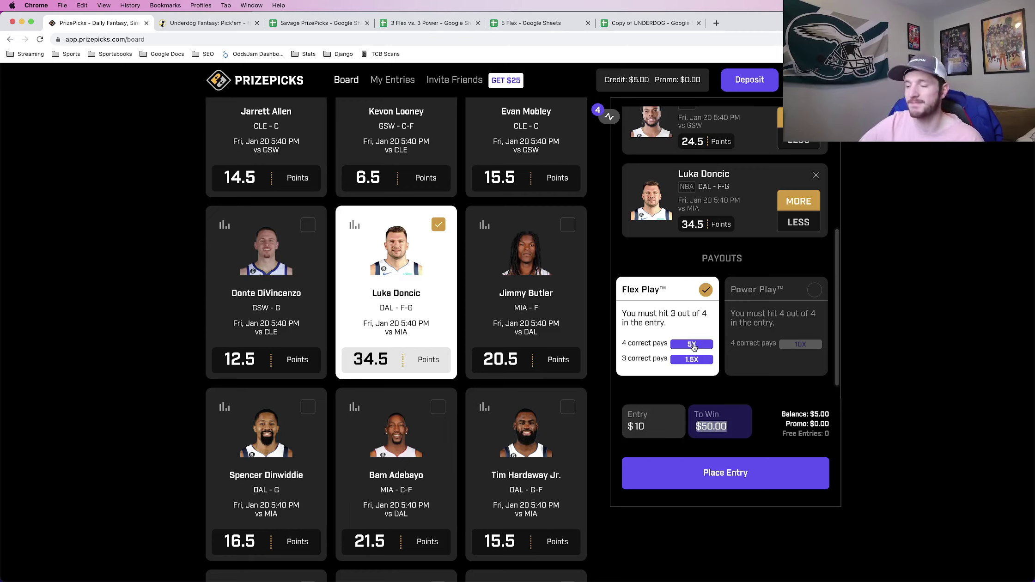
# - Switch to Underdog Fantasy and add Paolo Banchero higher than 21.5 points as the fourth pick of the entry
pyautogui.click(202, 26)
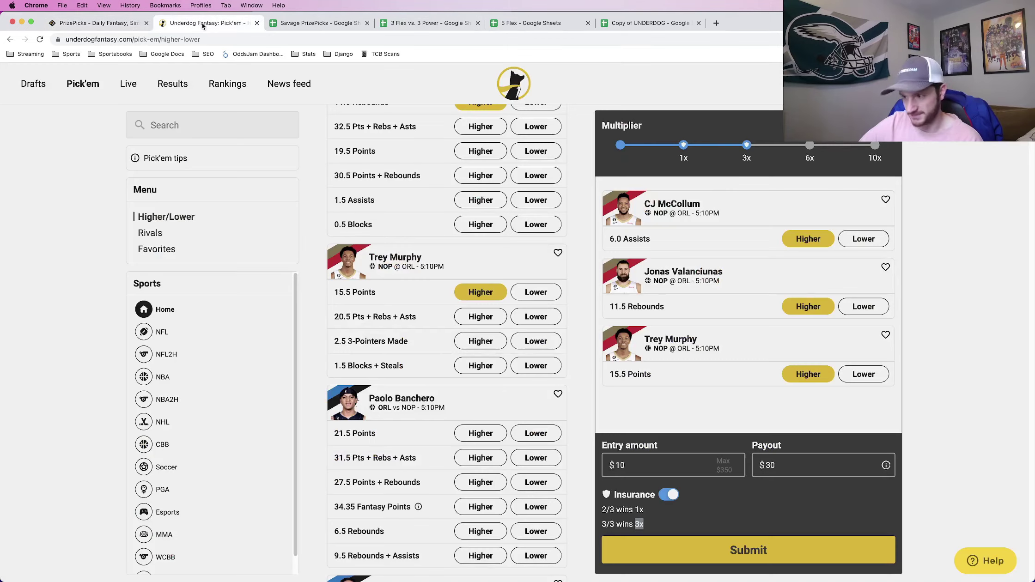
pyautogui.scroll(-1, 462, 393)
pyautogui.click(480, 414)
pyautogui.scroll(-3, 760, 401)
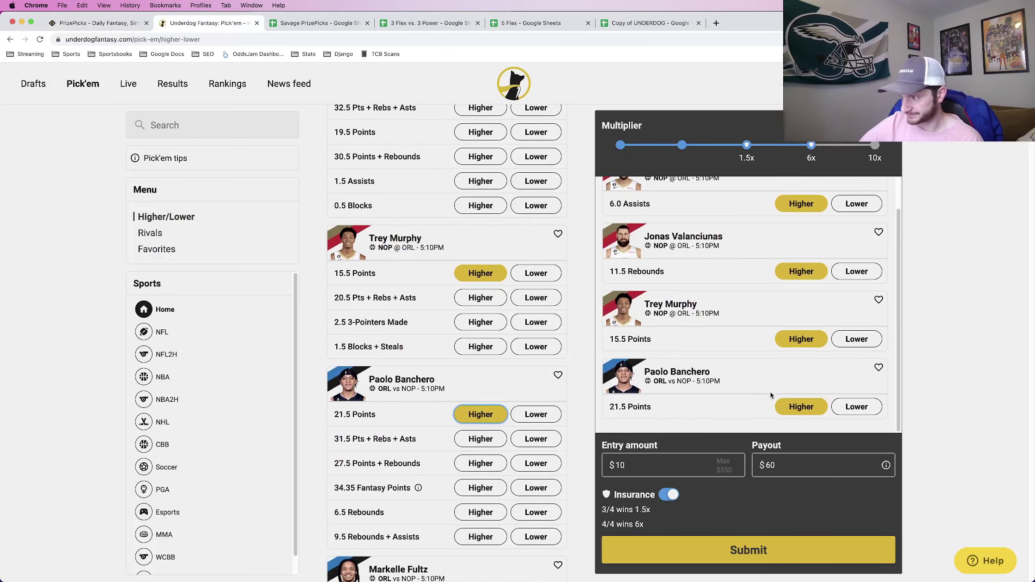
# - Examine Underdog's insured 3/4 and 4/4 multipliers, along with the entry amount and payout of the four-pick entry
pyautogui.moveTo(662, 511); pyautogui.dragTo(633, 510)
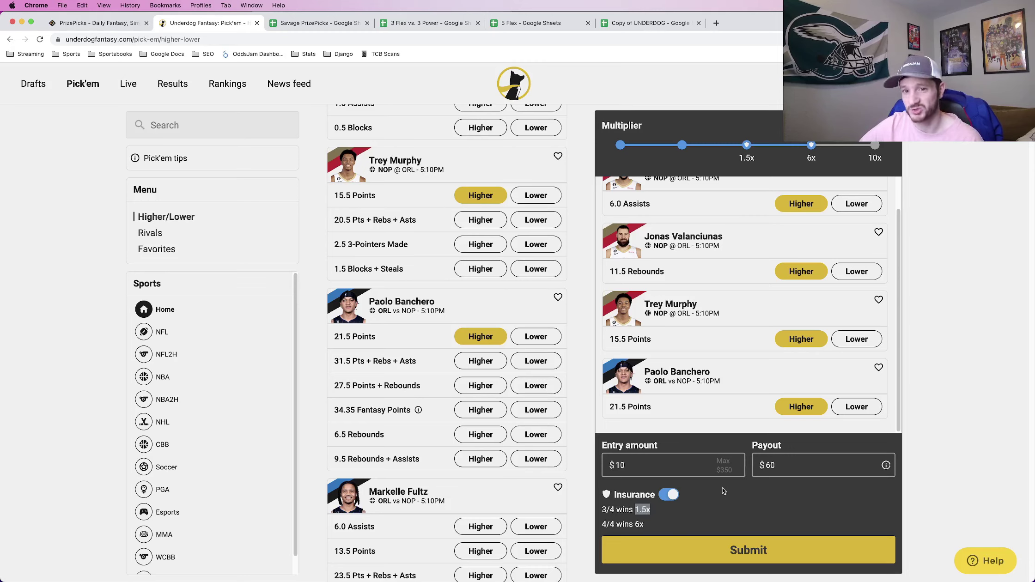
pyautogui.moveTo(648, 525); pyautogui.dragTo(602, 523)
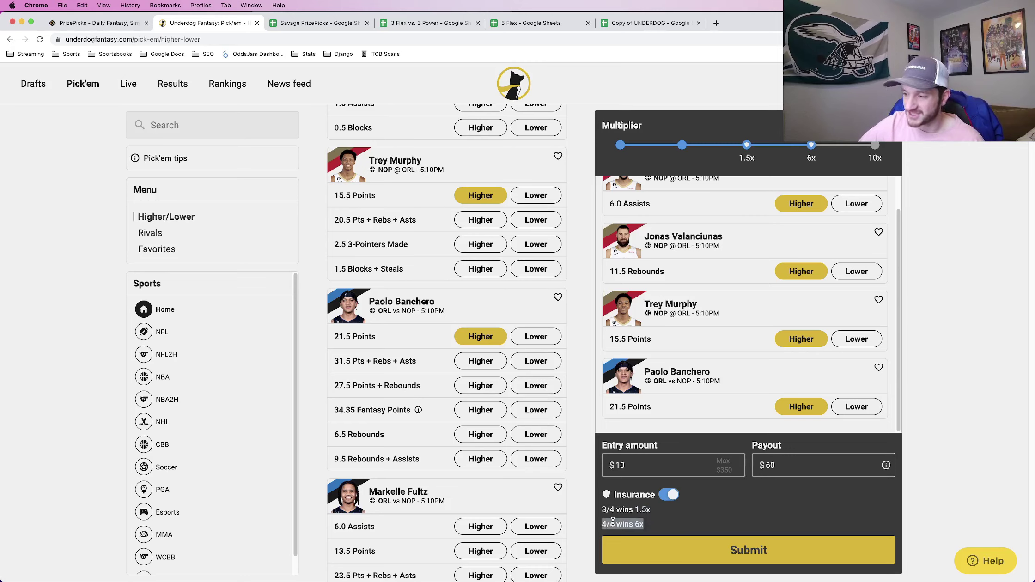
pyautogui.doubleClick(637, 525)
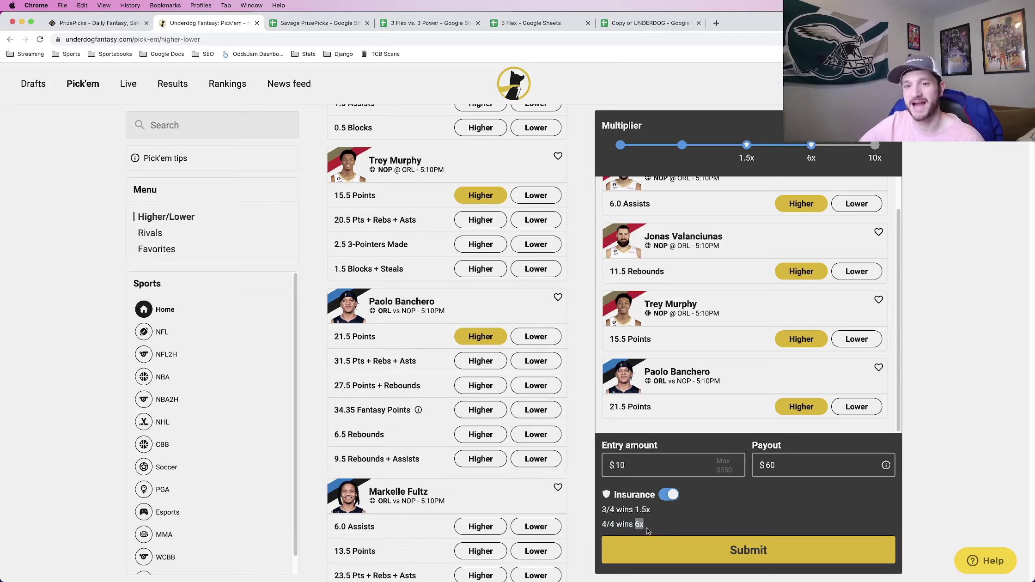
pyautogui.click(633, 464)
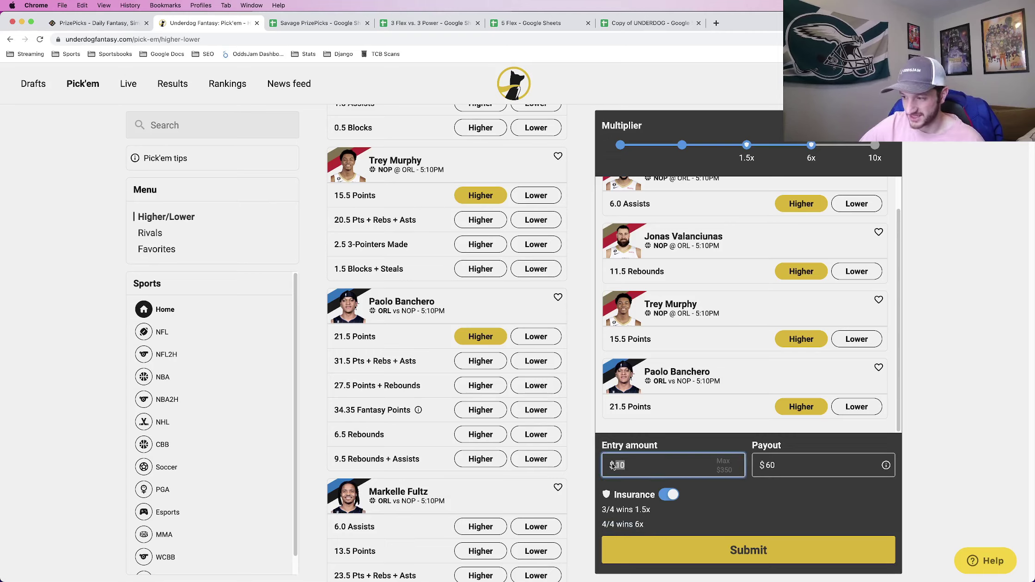
pyautogui.doubleClick(765, 467)
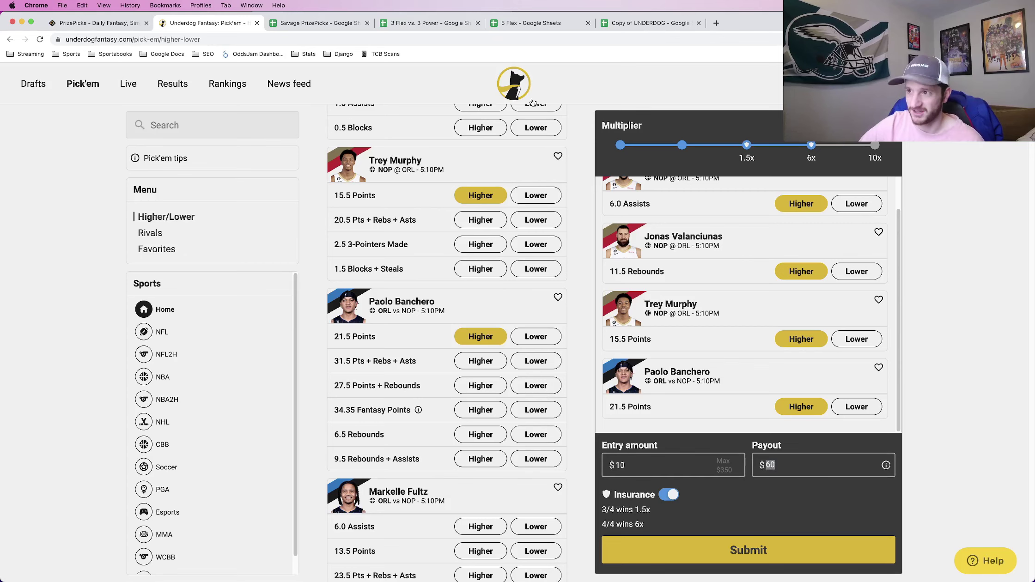
# - Compare PrizePicks' Flex Play payouts for three and four correct picks with Underdog's insured 4/4 payout
pyautogui.click(141, 24)
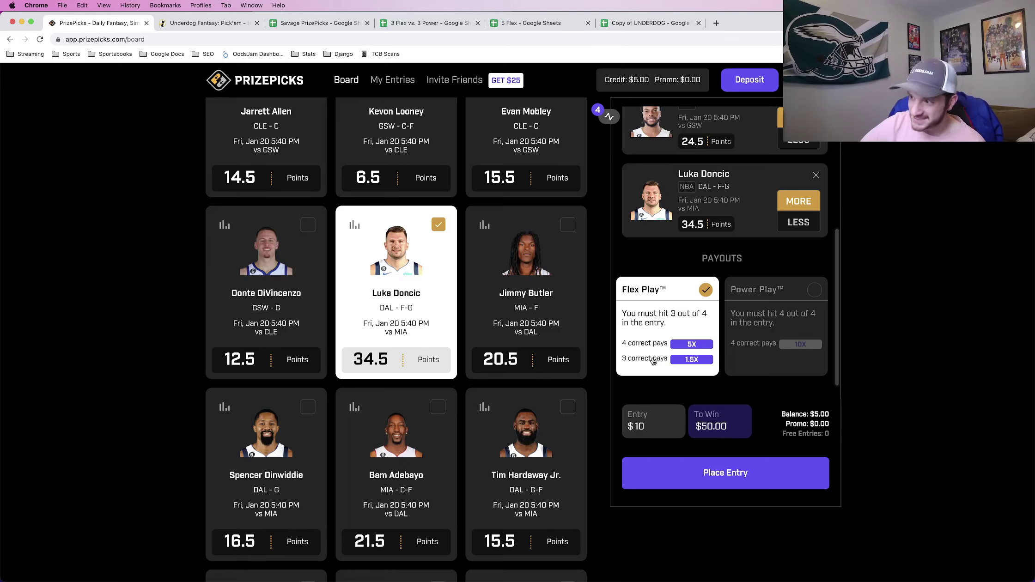
pyautogui.moveTo(623, 361); pyautogui.dragTo(652, 367)
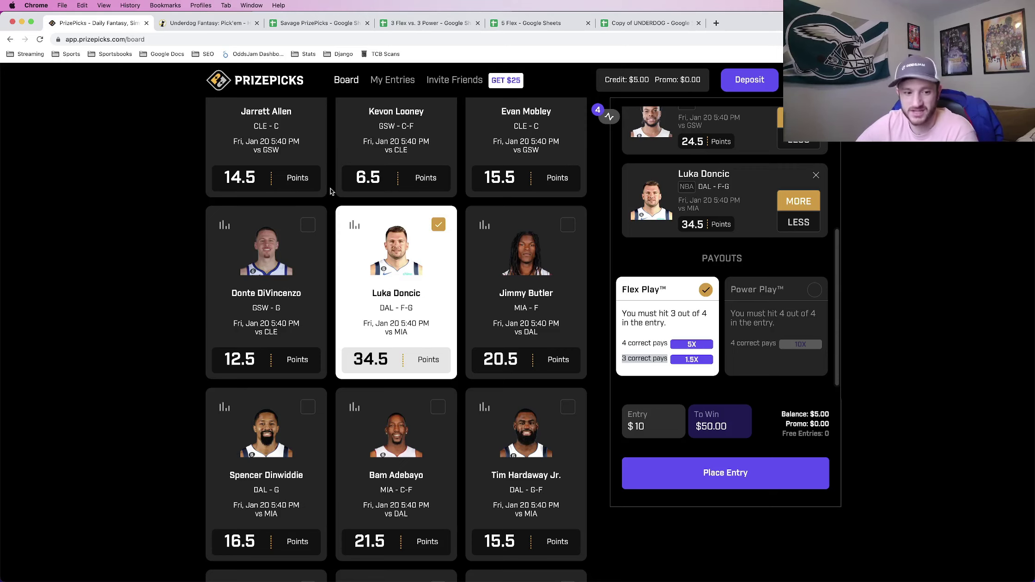
pyautogui.click(689, 345)
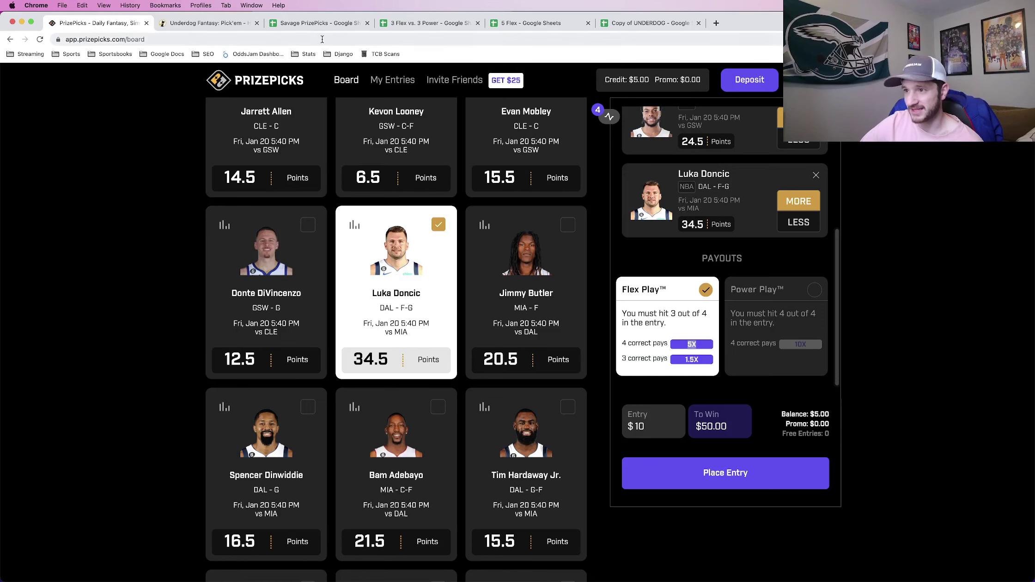
pyautogui.click(208, 22)
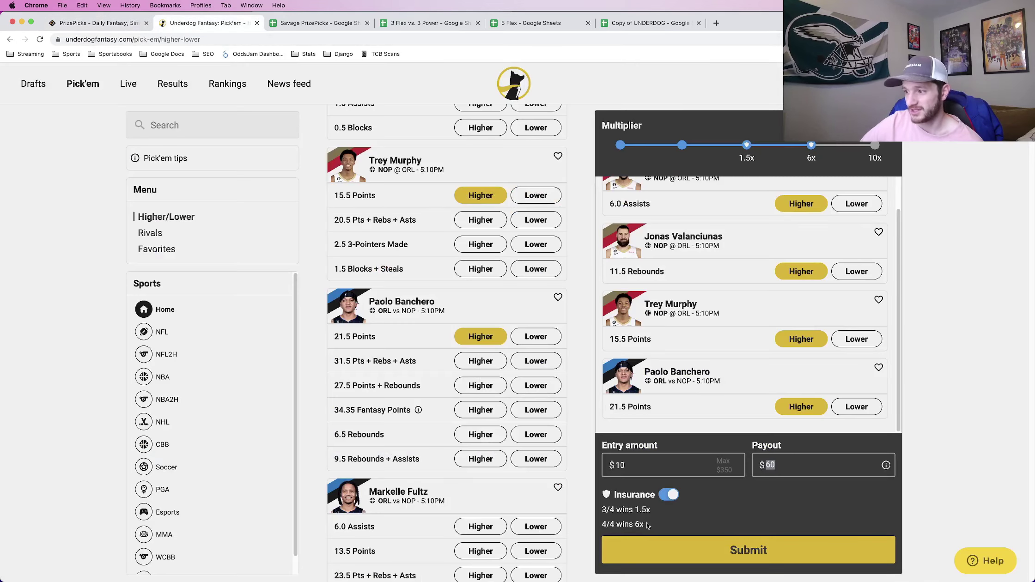
pyautogui.moveTo(647, 525); pyautogui.dragTo(632, 525)
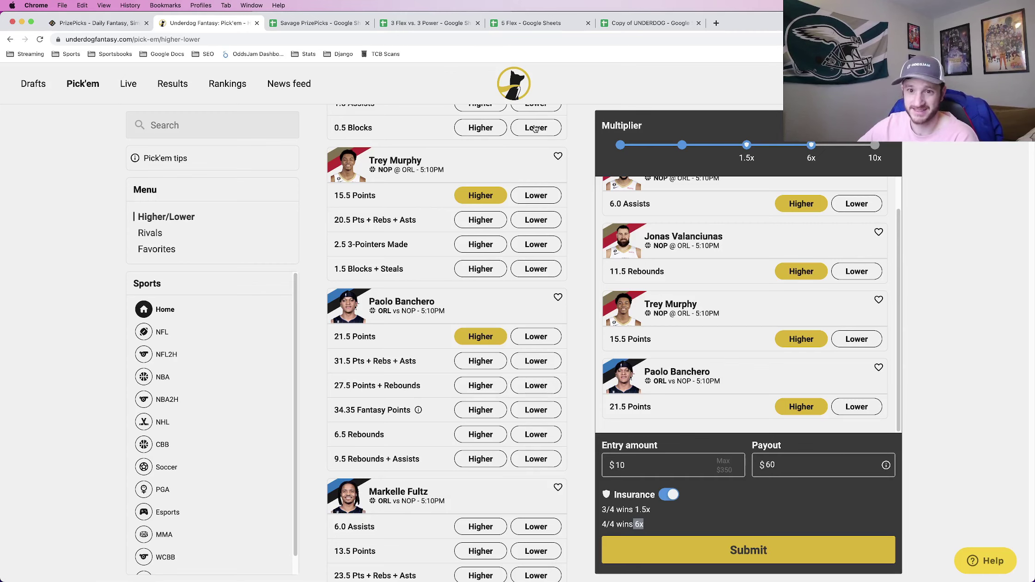
# - Set the win probability to .6 on the 4 pick sheet of the 3 Flex vs. 3 Power spreadsheet
pyautogui.click(429, 21)
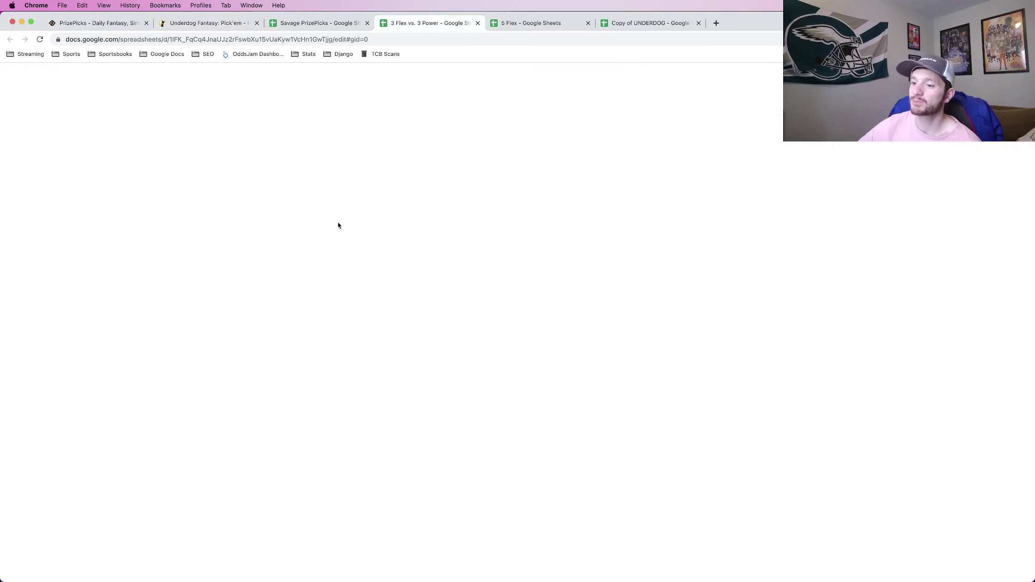
pyautogui.click(124, 572)
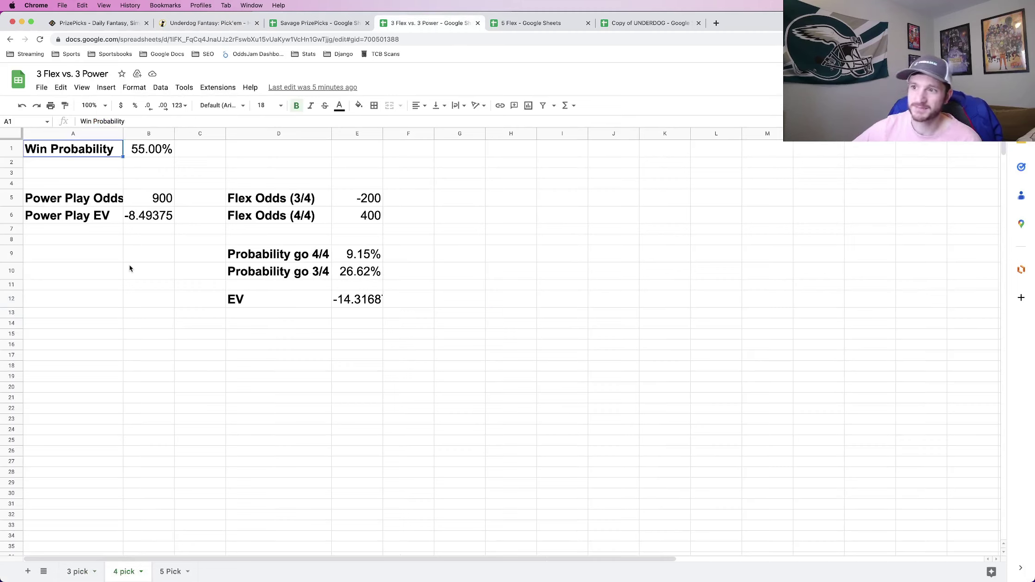
pyautogui.click(156, 152)
pyautogui.write('.6')
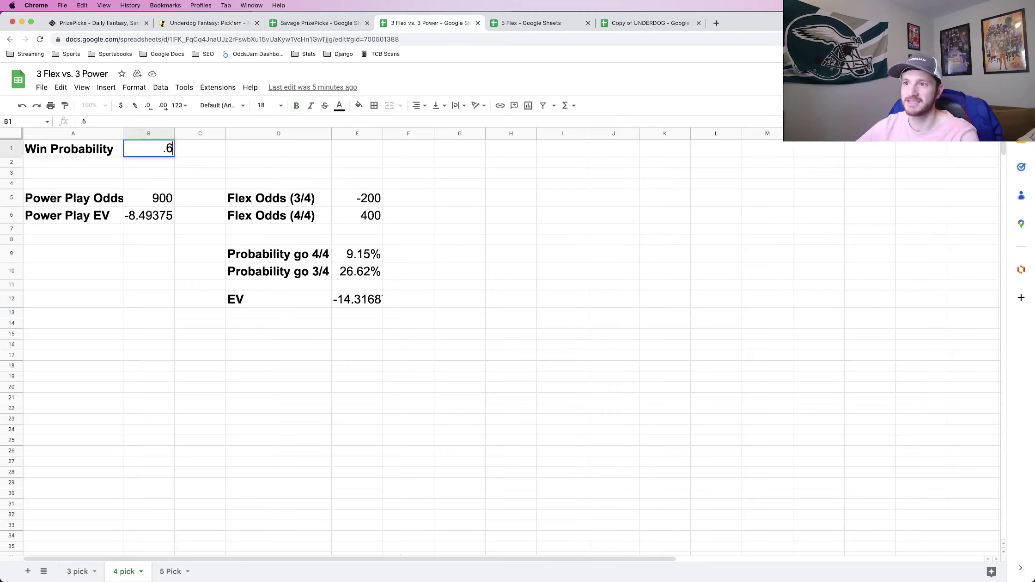
pyautogui.press('Tab')
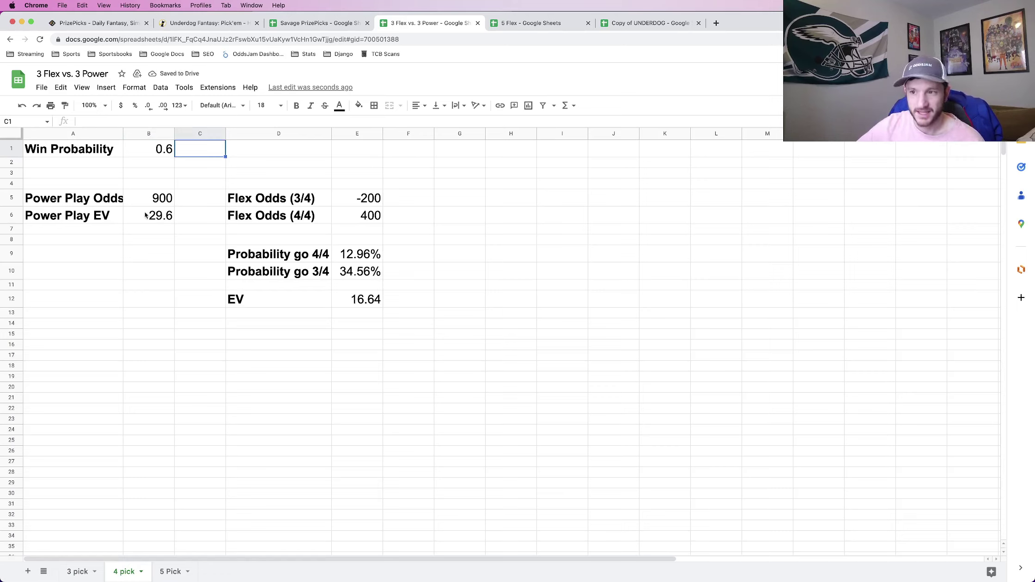
# - Check the four-pick Power Play EV and its formula against the win probability
pyautogui.moveTo(106, 217); pyautogui.dragTo(152, 215)
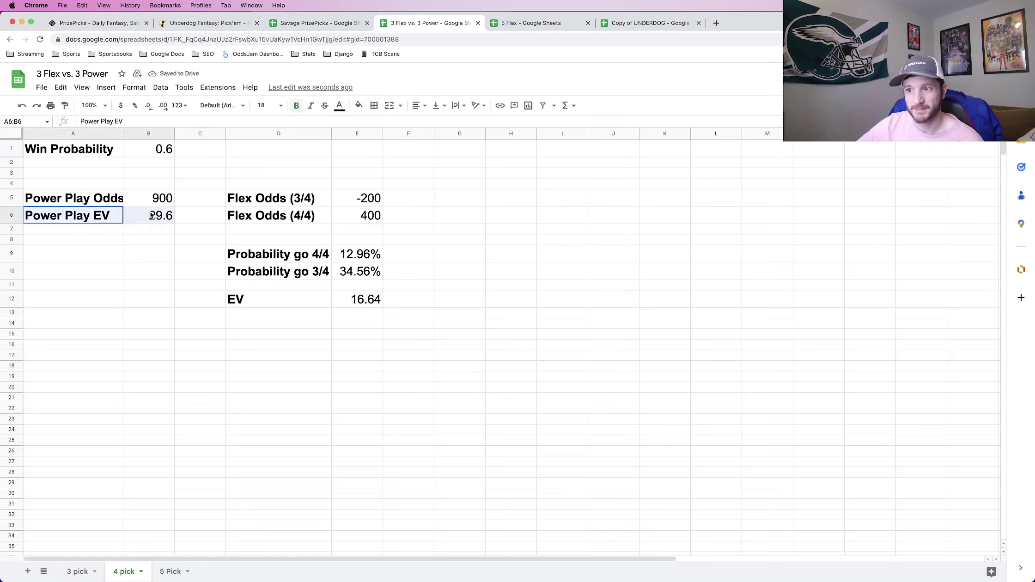
pyautogui.click(161, 154)
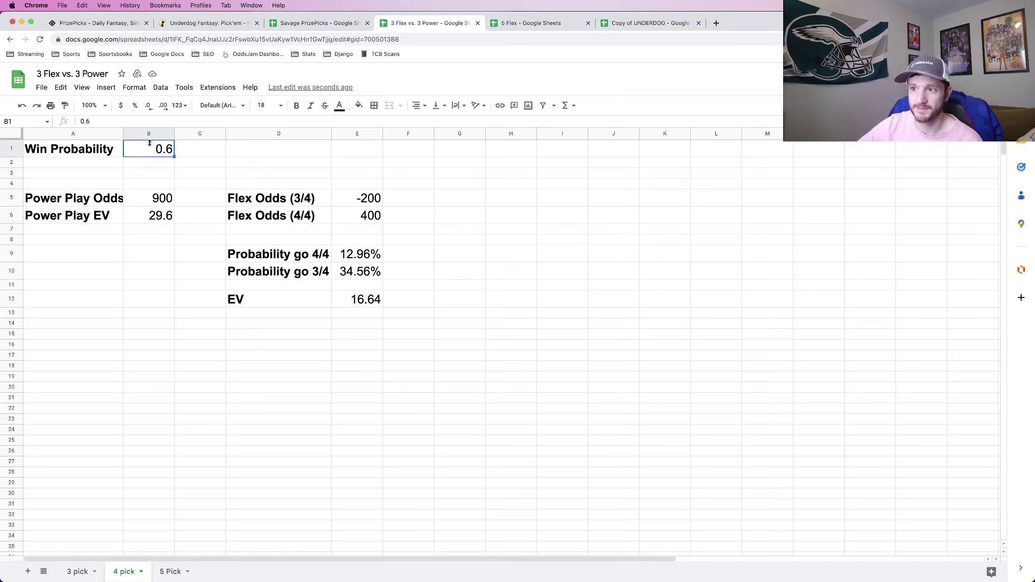
pyautogui.click(166, 215)
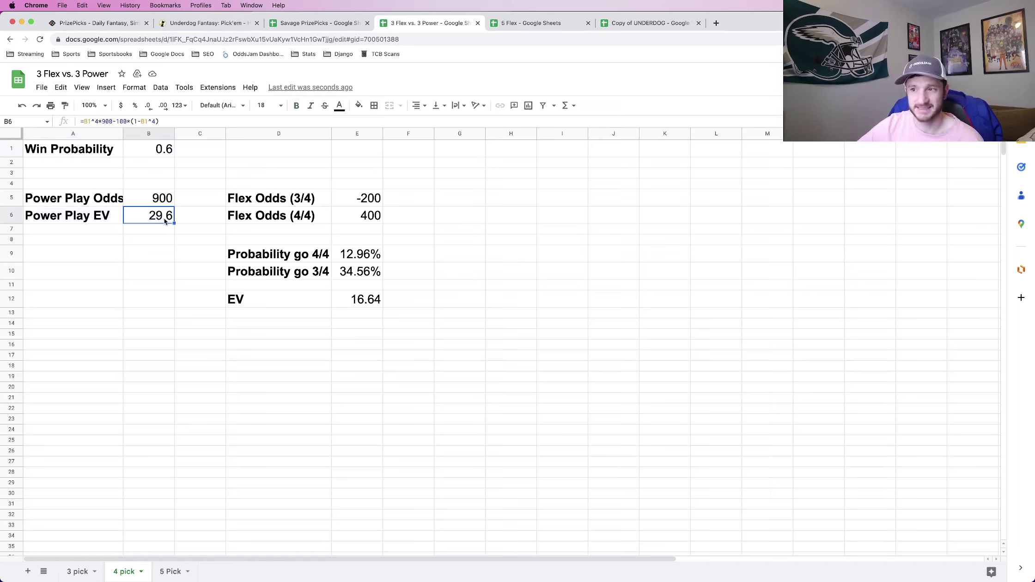
# - Check the four-pick Flex EV and its formula against the Power Play odds and EV
pyautogui.click(367, 301)
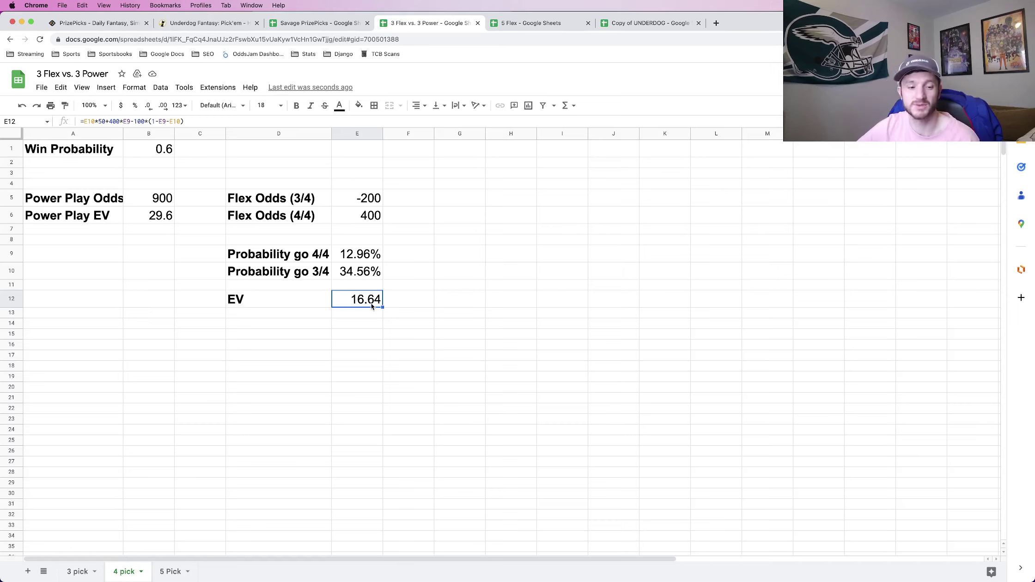
pyautogui.click(86, 569)
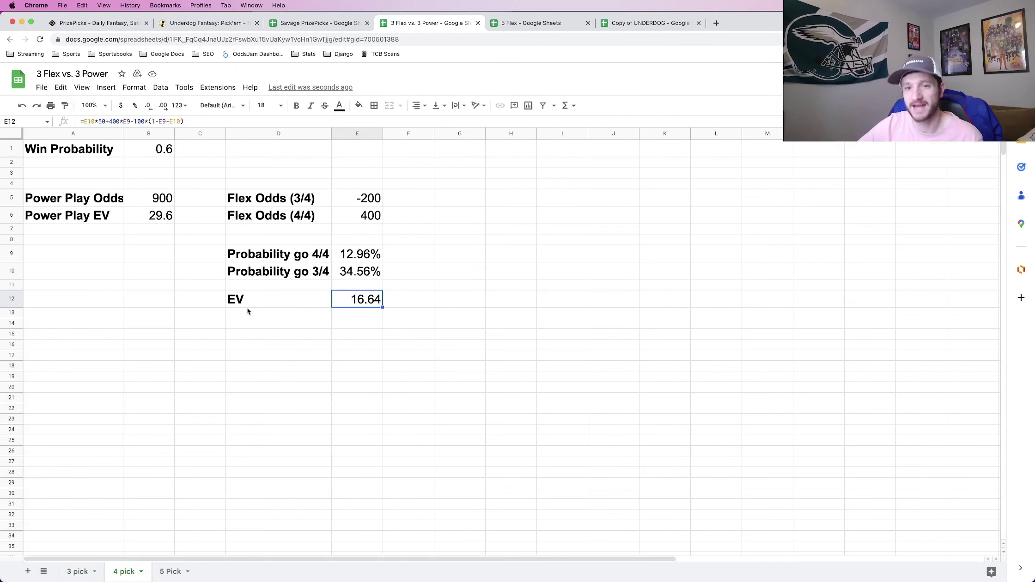
pyautogui.moveTo(167, 199); pyautogui.dragTo(167, 212)
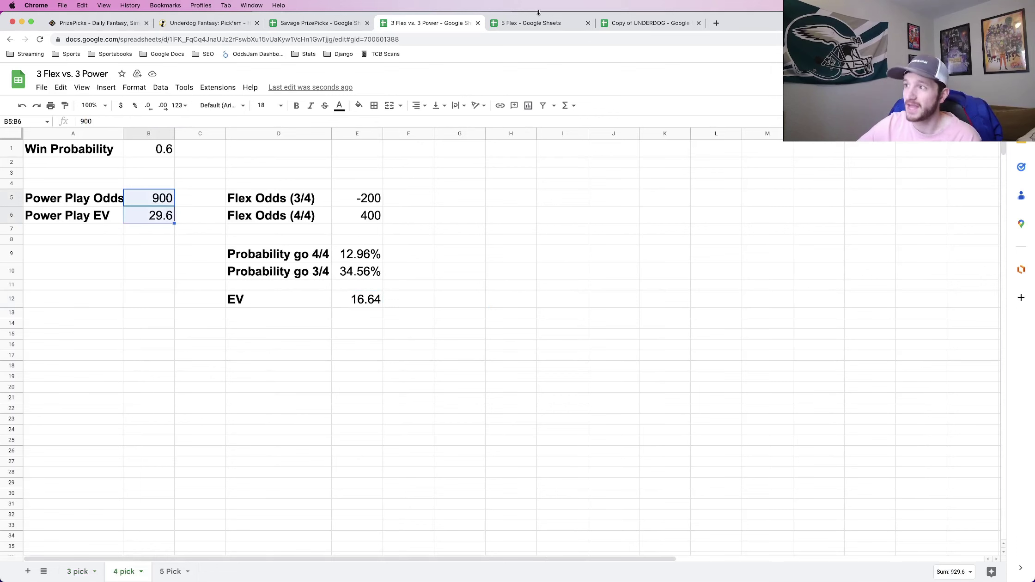
# - Set the win probability to 0.6 on the 4 Pick sheet of the Copy of UNDERDOG spreadsheet
pyautogui.click(645, 23)
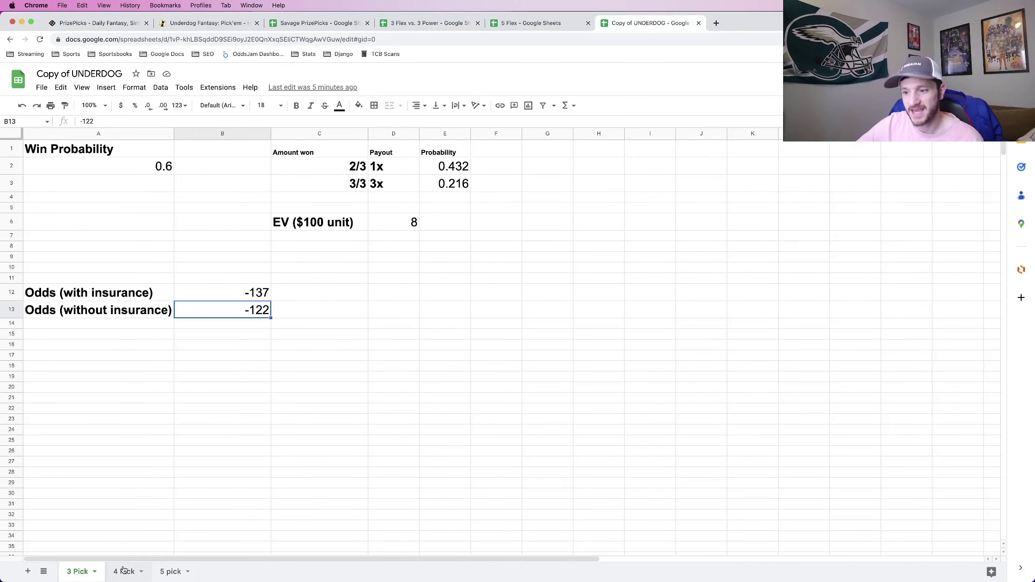
pyautogui.hotkey('alt', 'Down')
pyautogui.click(148, 170)
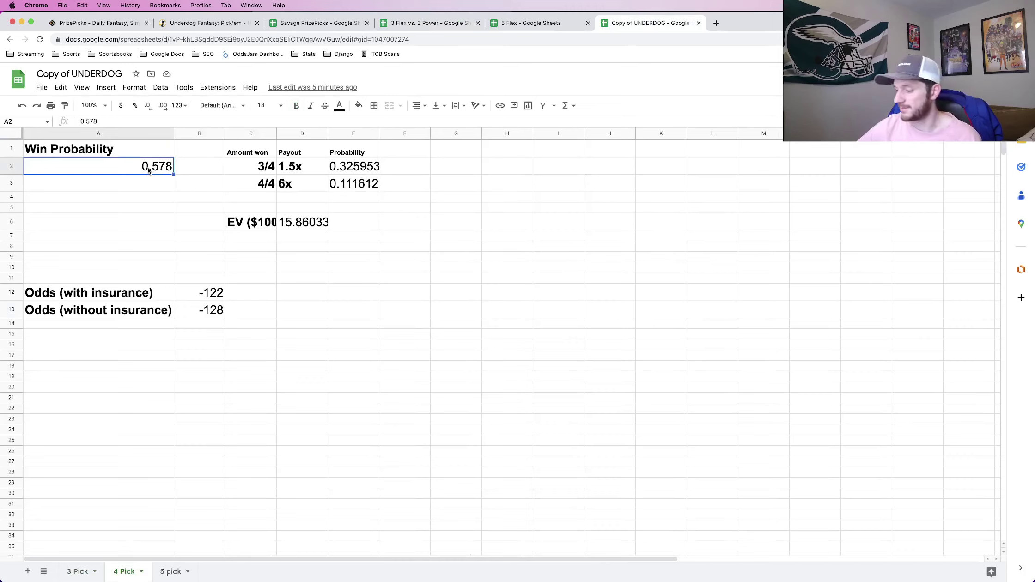
pyautogui.press('Delete')
pyautogui.write('0.6')
pyautogui.press('Tab')
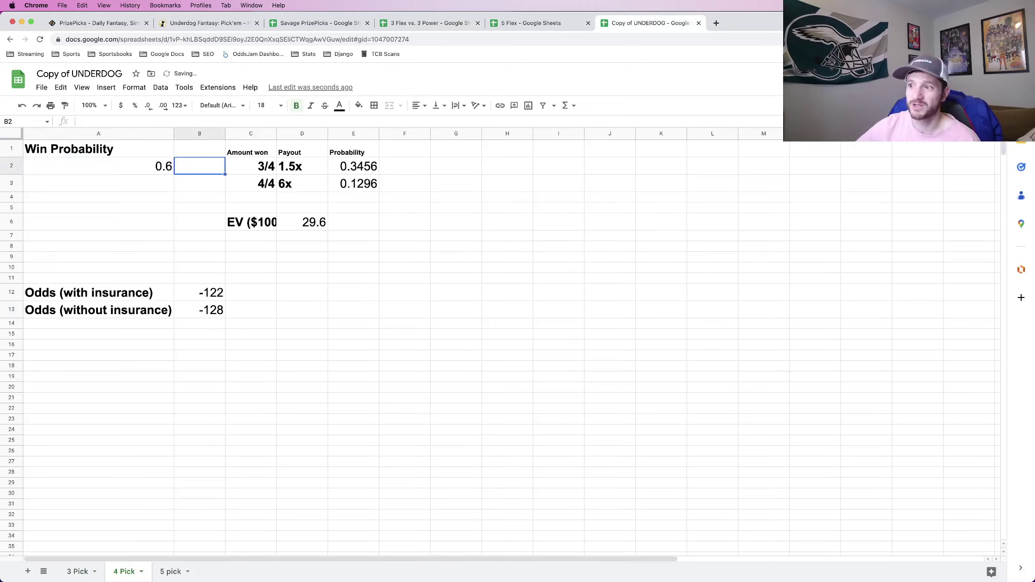
# - Compare Underdog's insured four-pick EV with the PrizePicks four-pick Flex EV in the 3 Flex vs. 3 Power spreadsheet
pyautogui.click(326, 226)
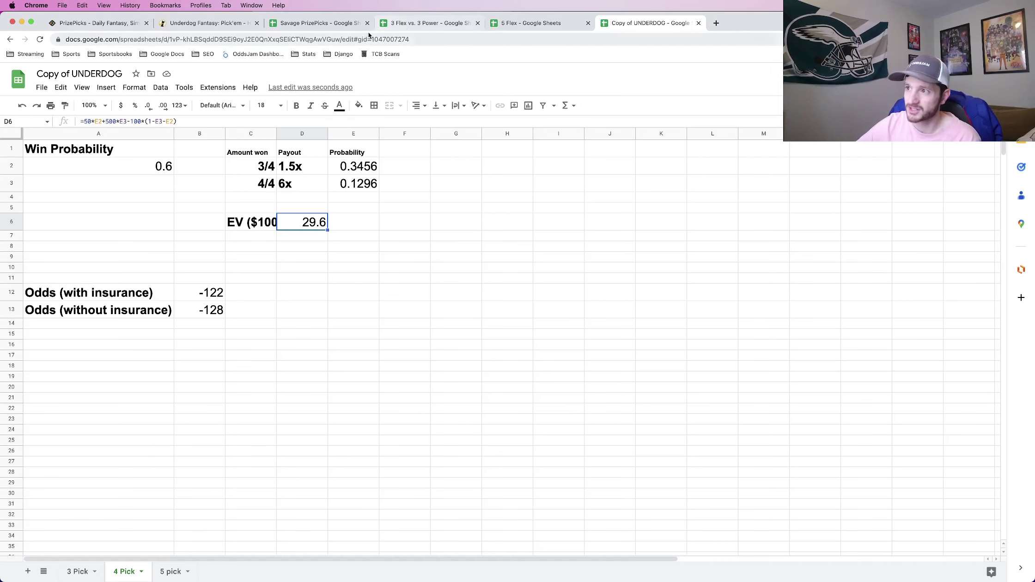
pyautogui.click(418, 23)
pyautogui.click(371, 304)
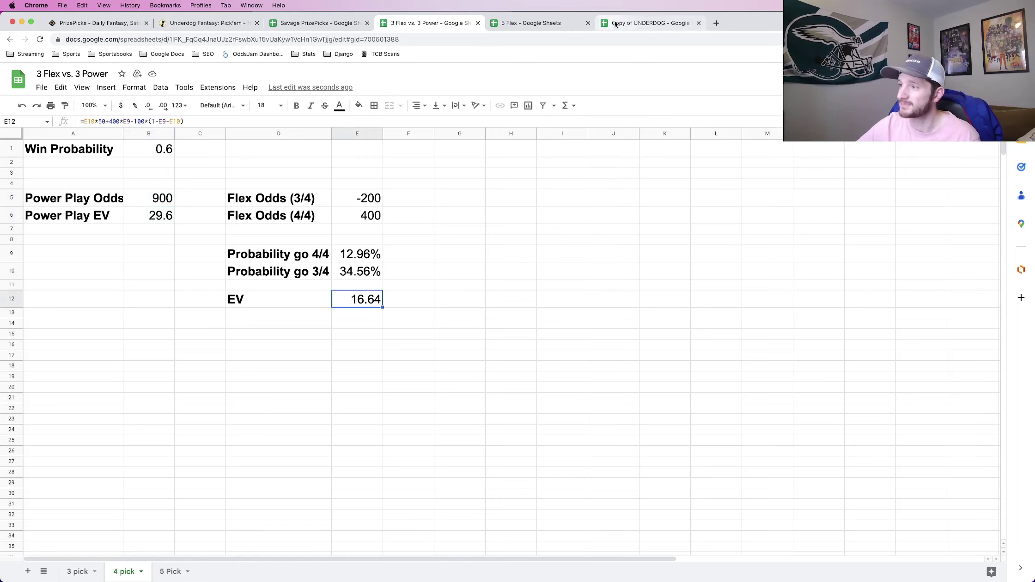
pyautogui.click(647, 23)
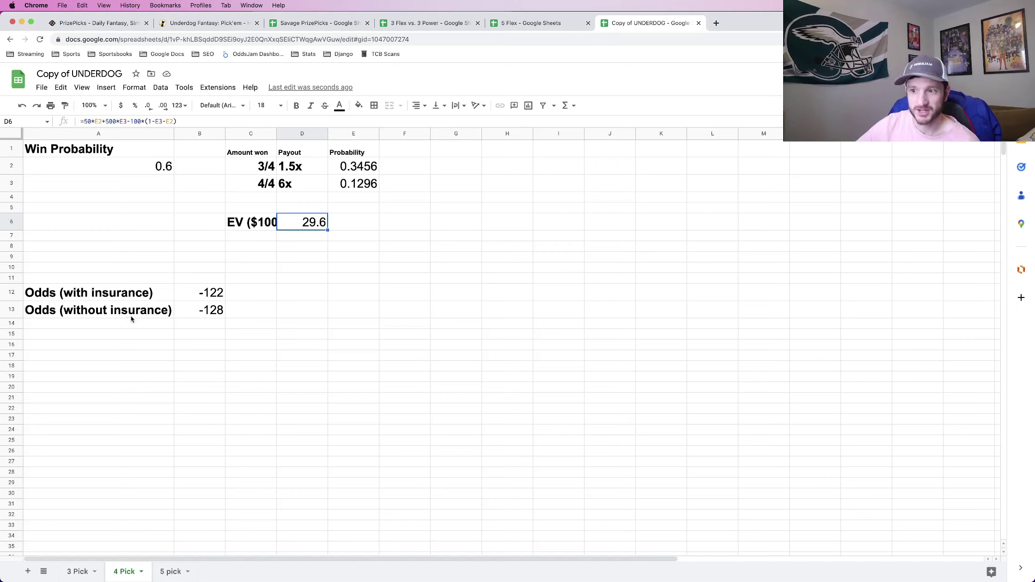
# - Compare Underdog's four-pick odds with and without insurance to the 4 Leg Entry Power Play odds in the Savage PrizePicks spreadsheet
pyautogui.moveTo(137, 296); pyautogui.dragTo(192, 315)
pyautogui.click(160, 313)
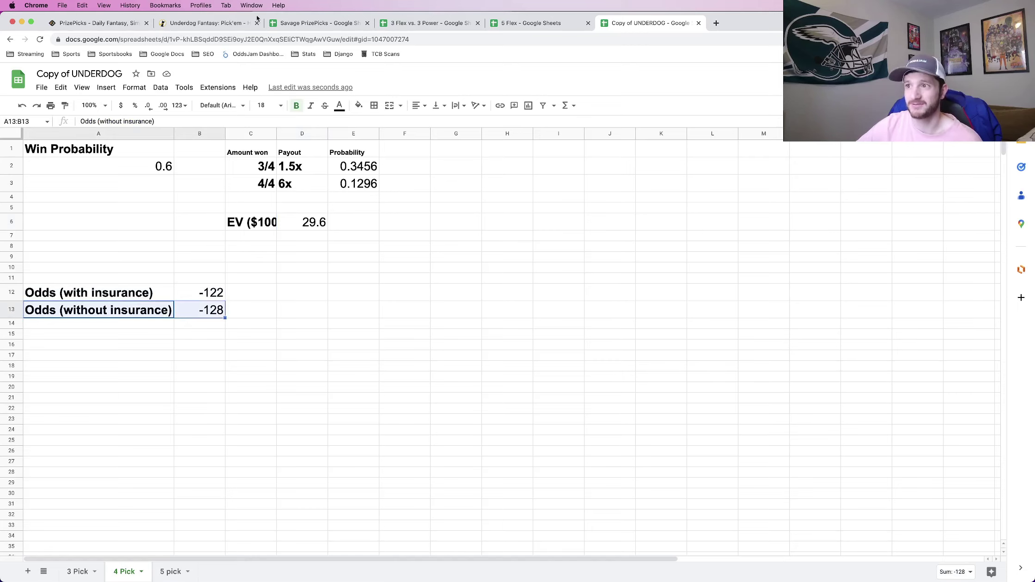
pyautogui.click(305, 23)
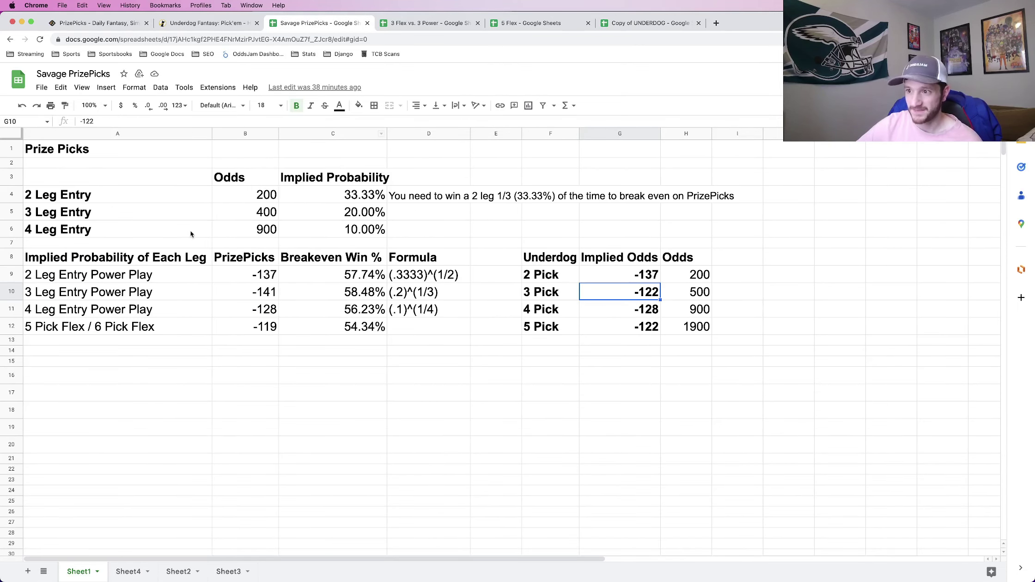
pyautogui.moveTo(191, 235); pyautogui.dragTo(227, 233)
pyautogui.click(268, 315)
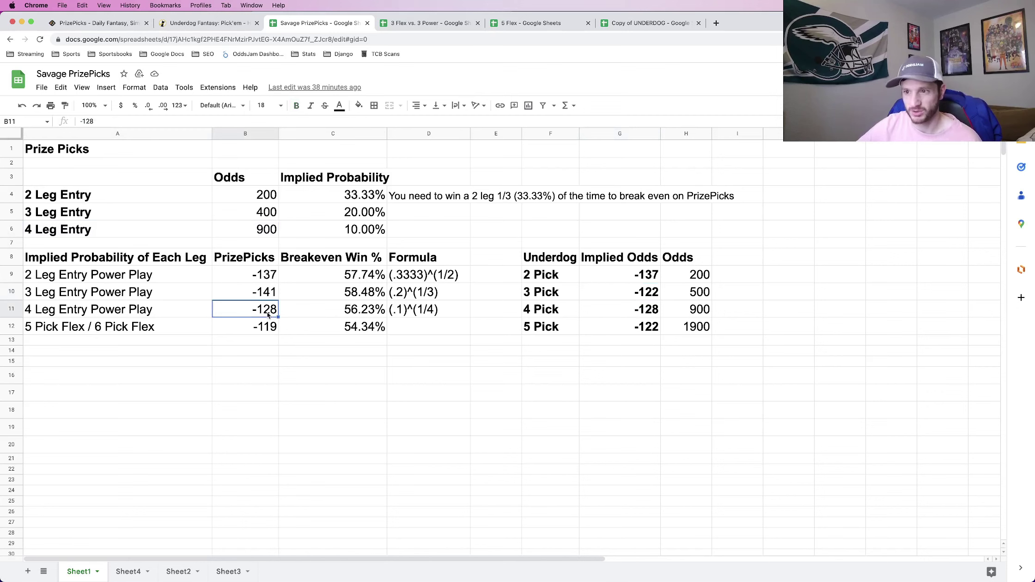
pyautogui.click(647, 23)
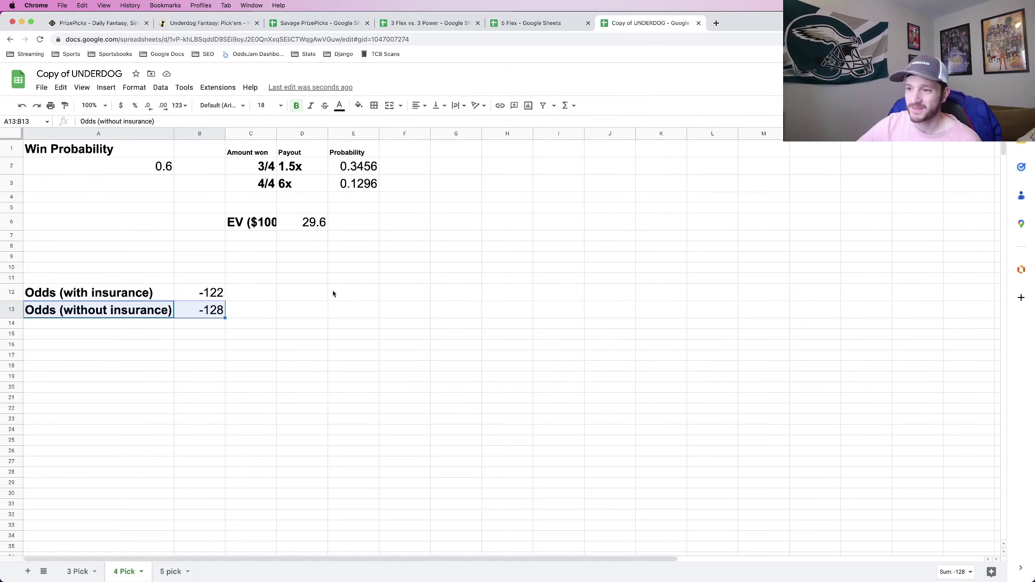
pyautogui.click(200, 295)
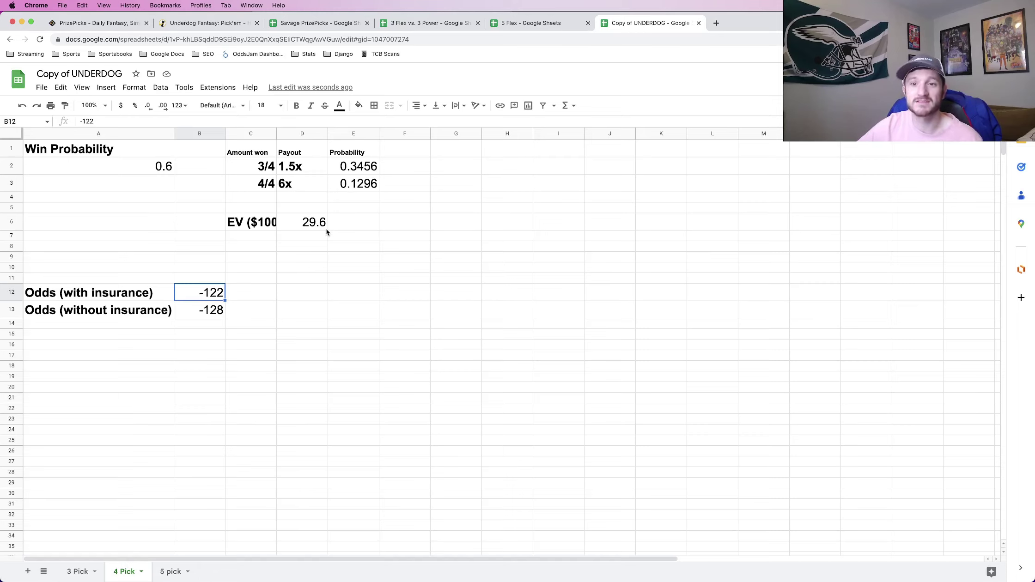
# - Add a fifth pick on both sites: Max Strus for more than 10.5 points on PrizePicks and Wendell Carter Jr. higher than 16.5 points on Underdog
pyautogui.click(98, 23)
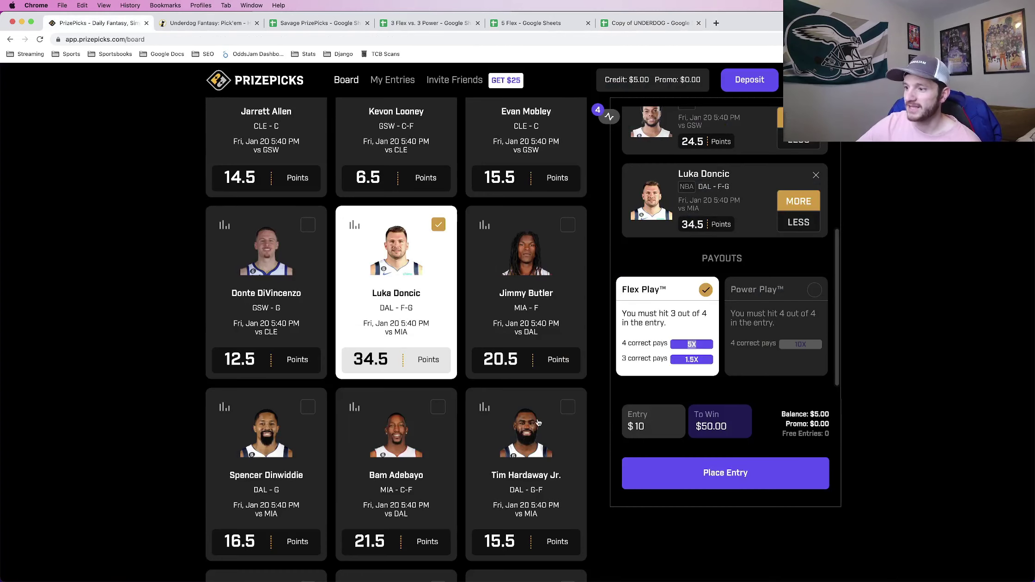
pyautogui.scroll(-8, 489, 435)
pyautogui.scroll(-3, 442, 446)
pyautogui.click(406, 351)
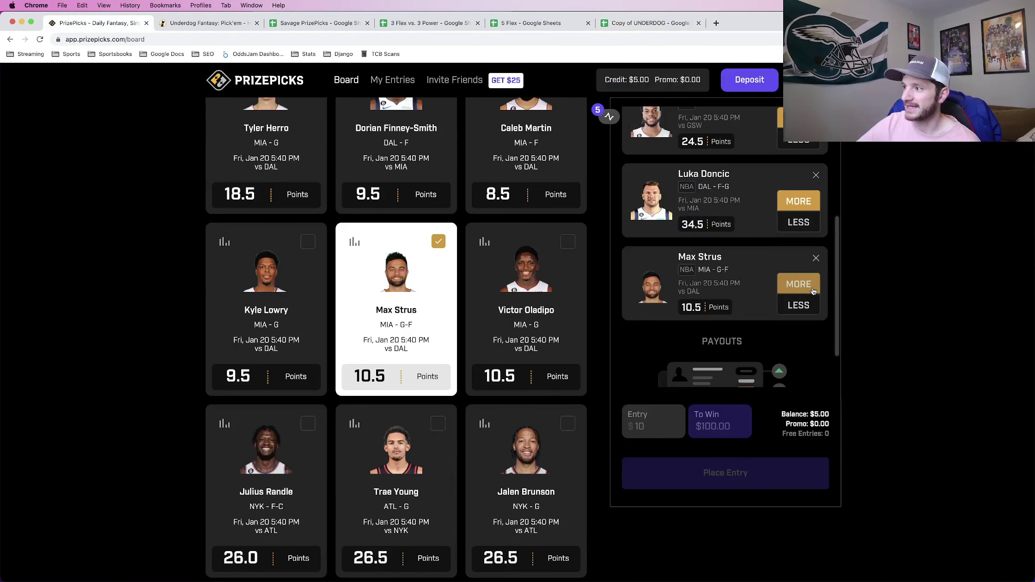
pyautogui.click(189, 27)
pyautogui.click(491, 272)
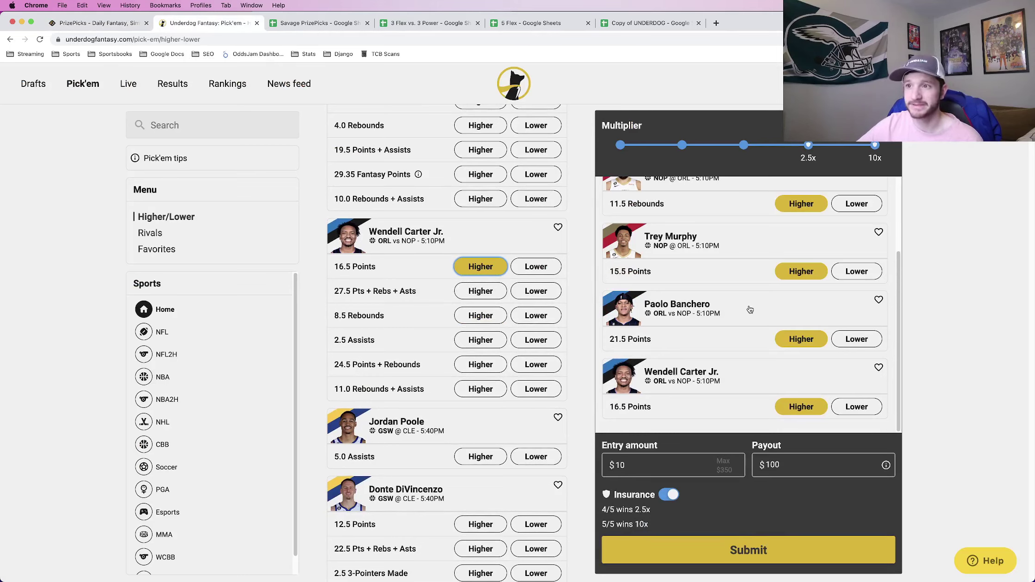
# - Examine PrizePicks' five-pick Flex Play payouts for three, four and five correct picks, along with the entry and winning amounts
pyautogui.click(95, 23)
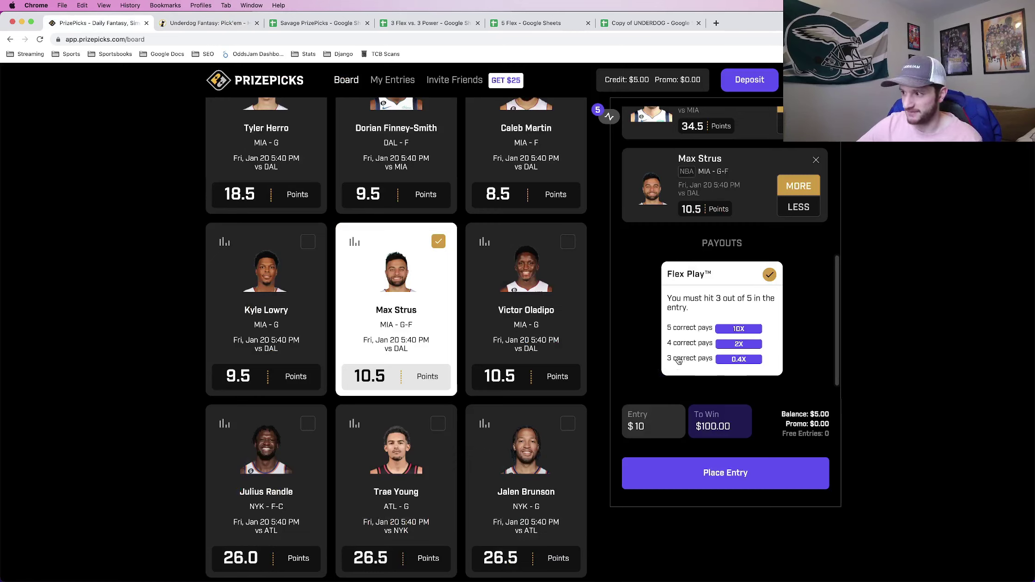
pyautogui.moveTo(666, 359); pyautogui.dragTo(711, 365)
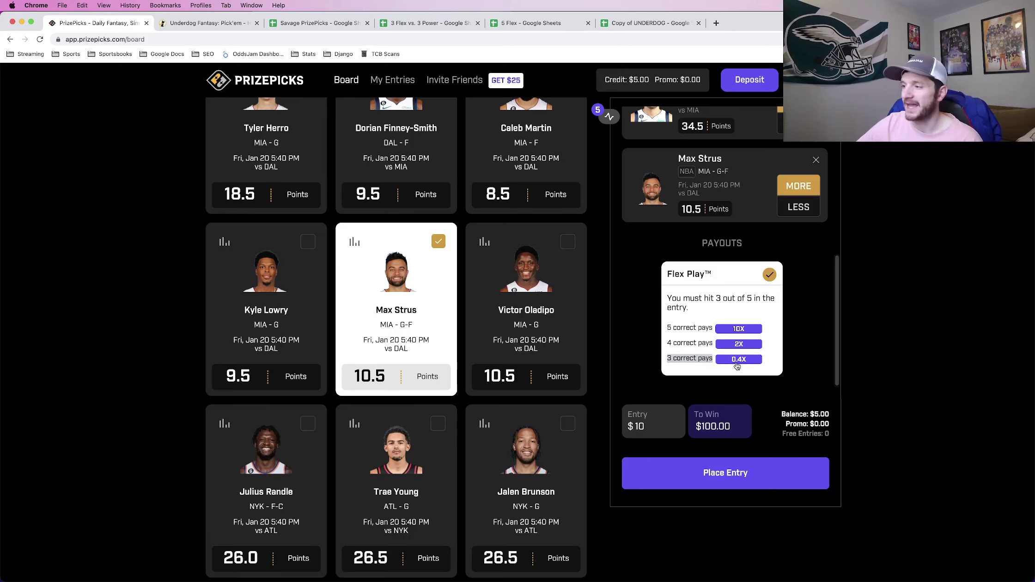
pyautogui.moveTo(748, 363); pyautogui.dragTo(731, 365)
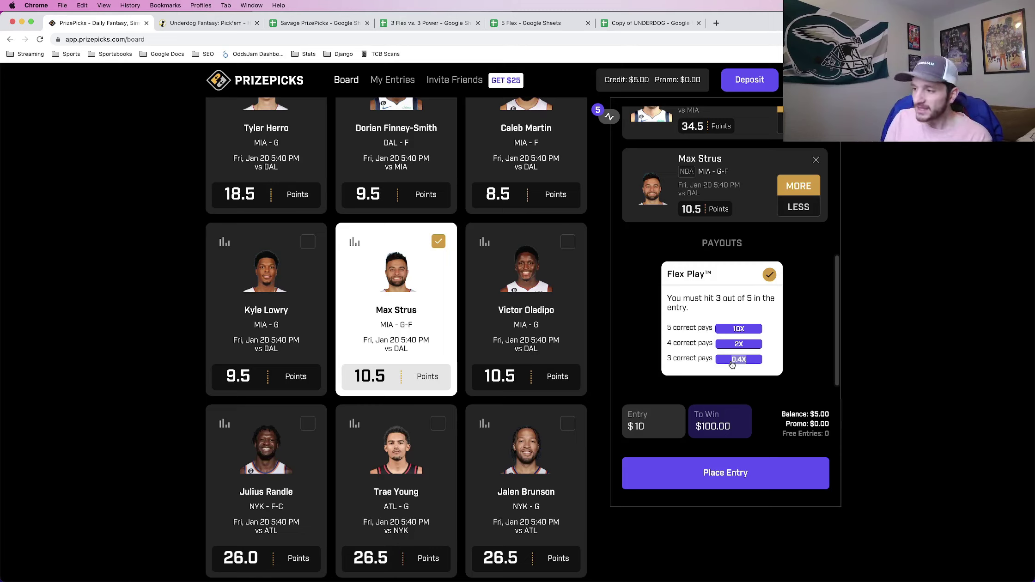
pyautogui.moveTo(667, 364); pyautogui.dragTo(690, 363)
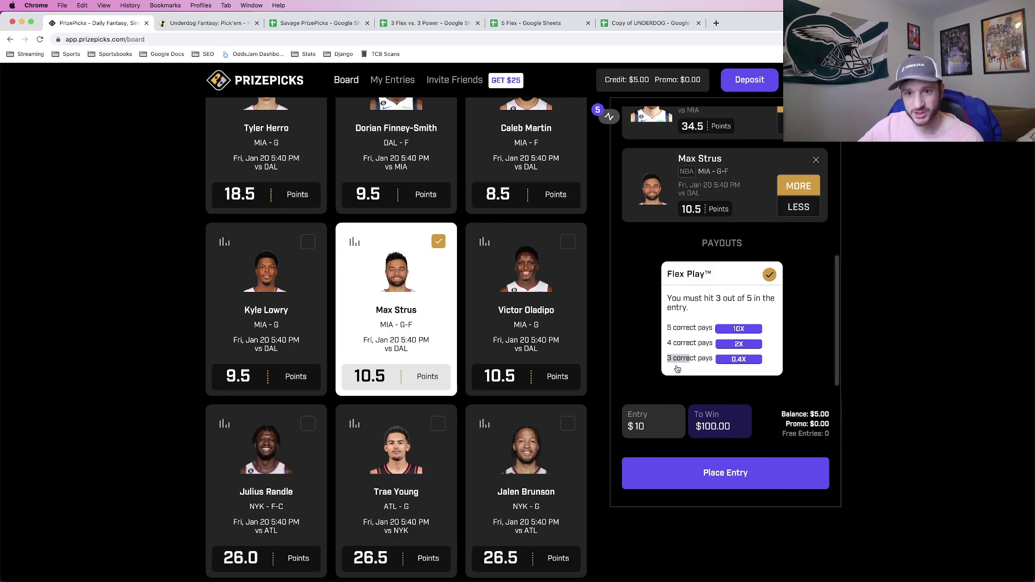
pyautogui.click(214, 23)
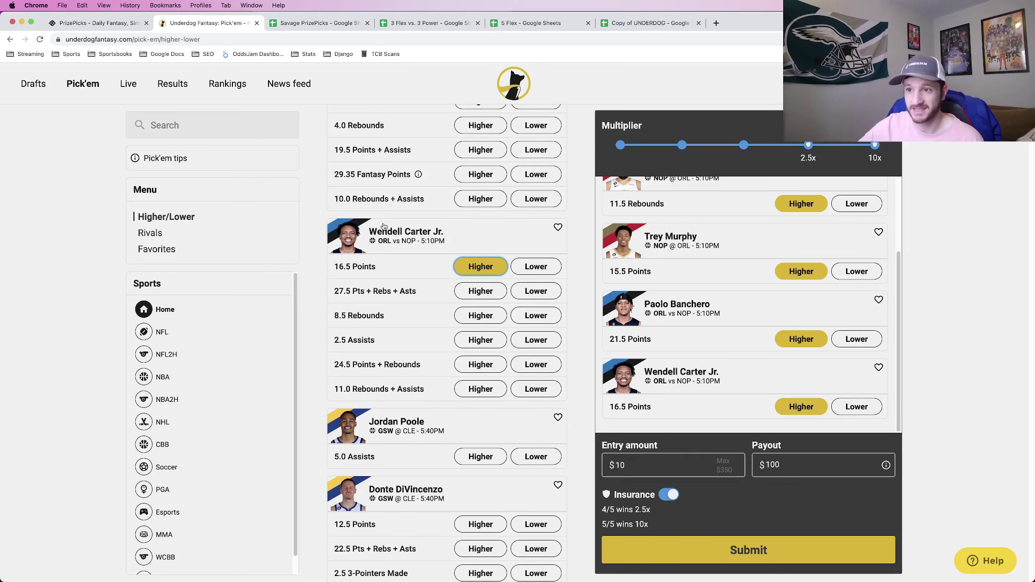
pyautogui.click(96, 22)
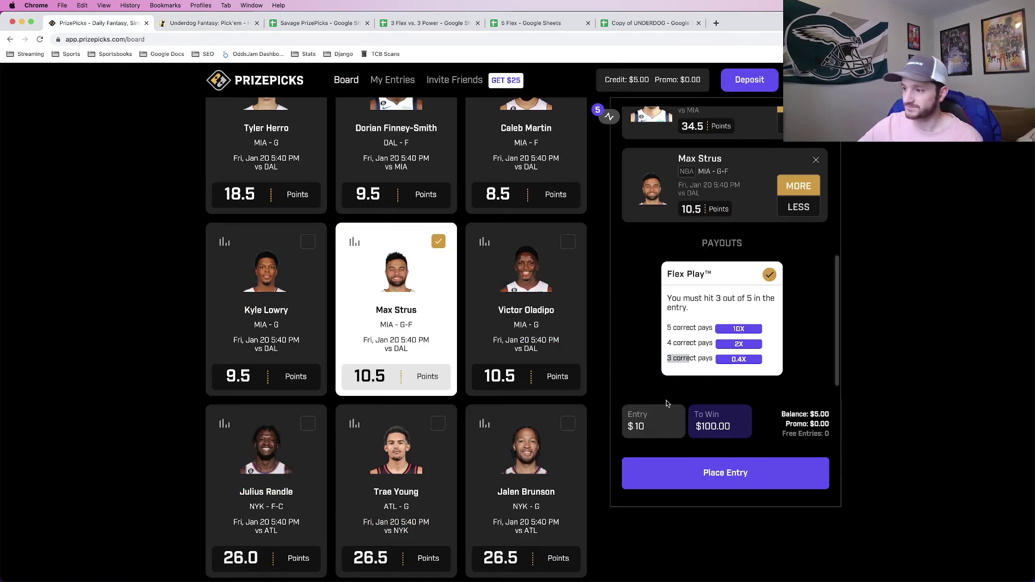
pyautogui.click(755, 345)
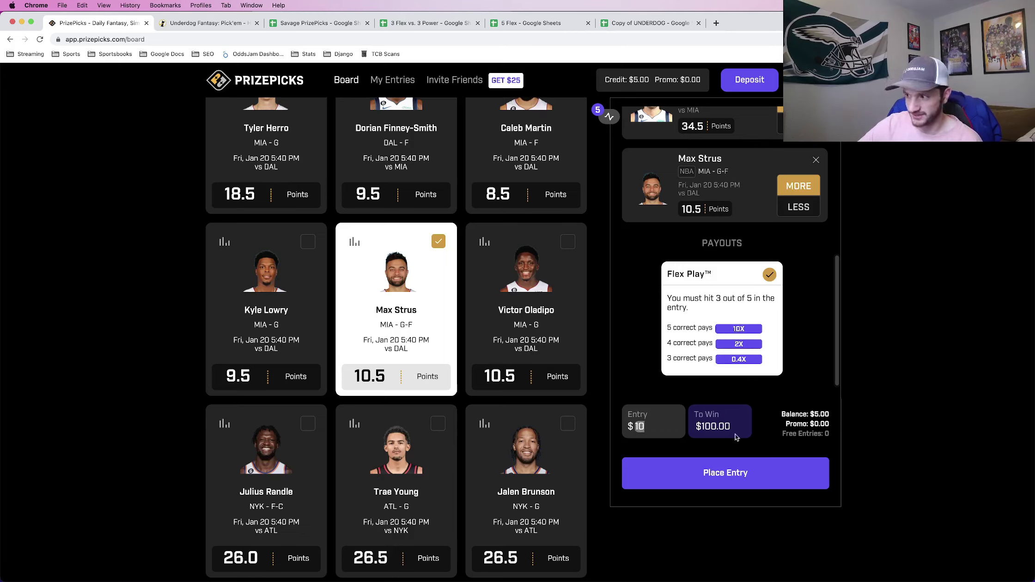
pyautogui.moveTo(723, 431); pyautogui.dragTo(697, 430)
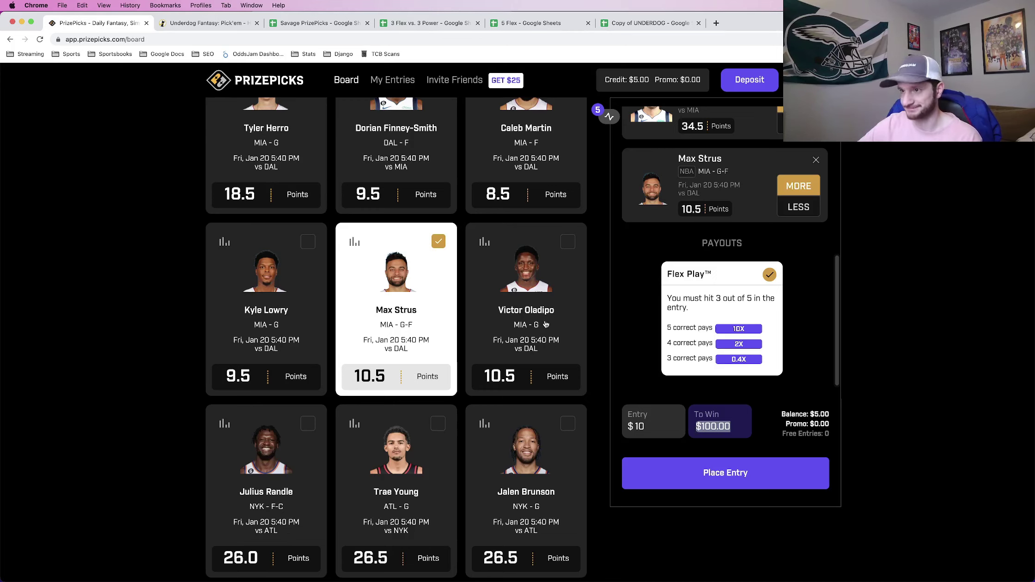
# - Compare Underdog's insured 4/5 and 5/5 multipliers with the PrizePicks five-pick Flex Play payouts
pyautogui.click(208, 23)
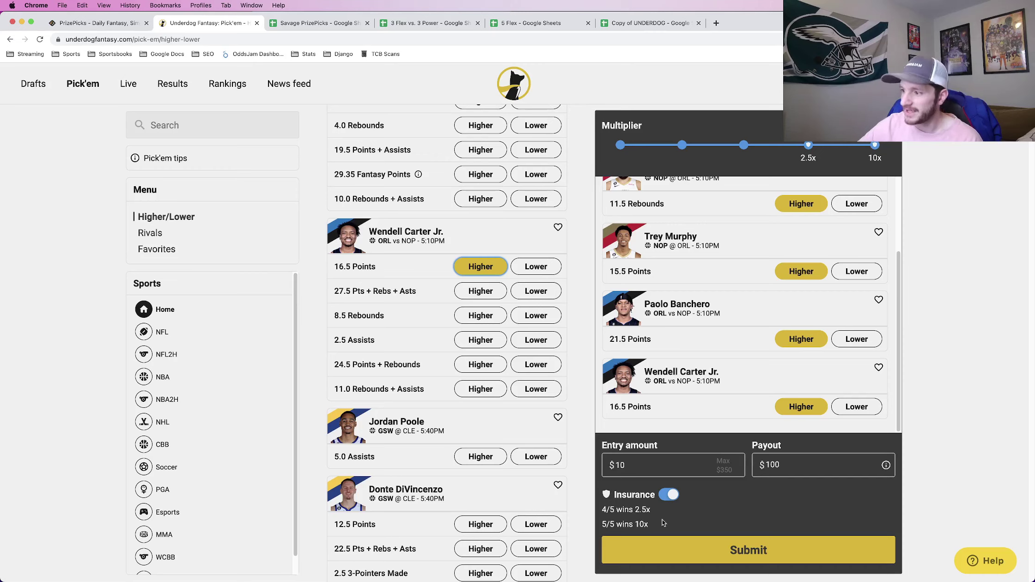
pyautogui.moveTo(649, 525); pyautogui.dragTo(603, 528)
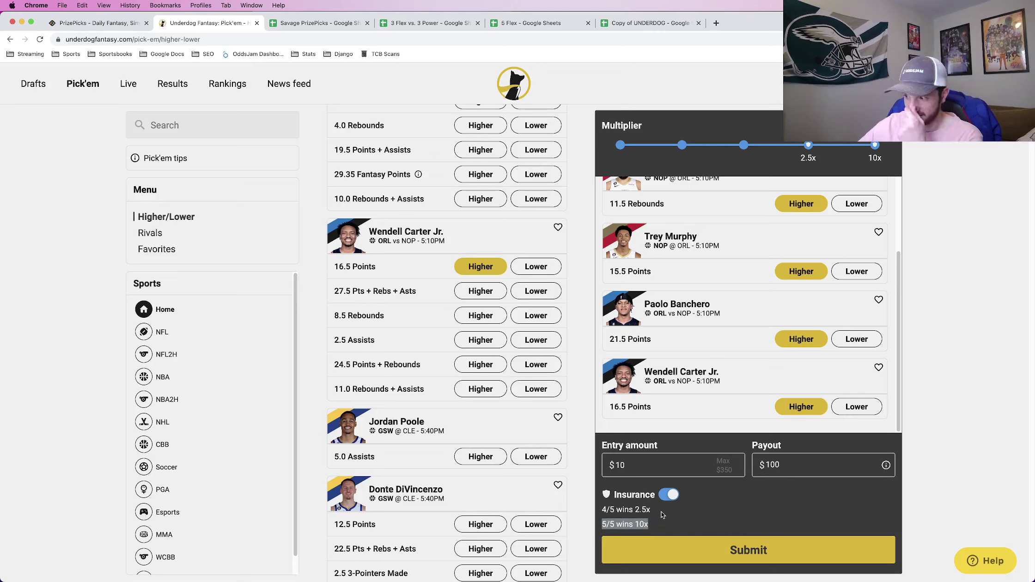
pyautogui.moveTo(653, 510); pyautogui.dragTo(602, 509)
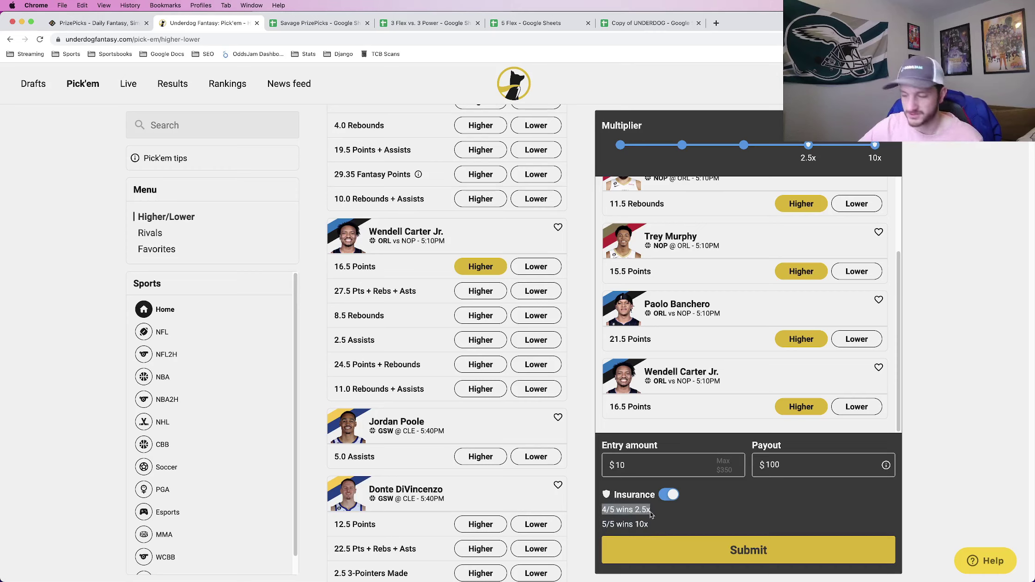
pyautogui.moveTo(653, 510); pyautogui.dragTo(635, 510)
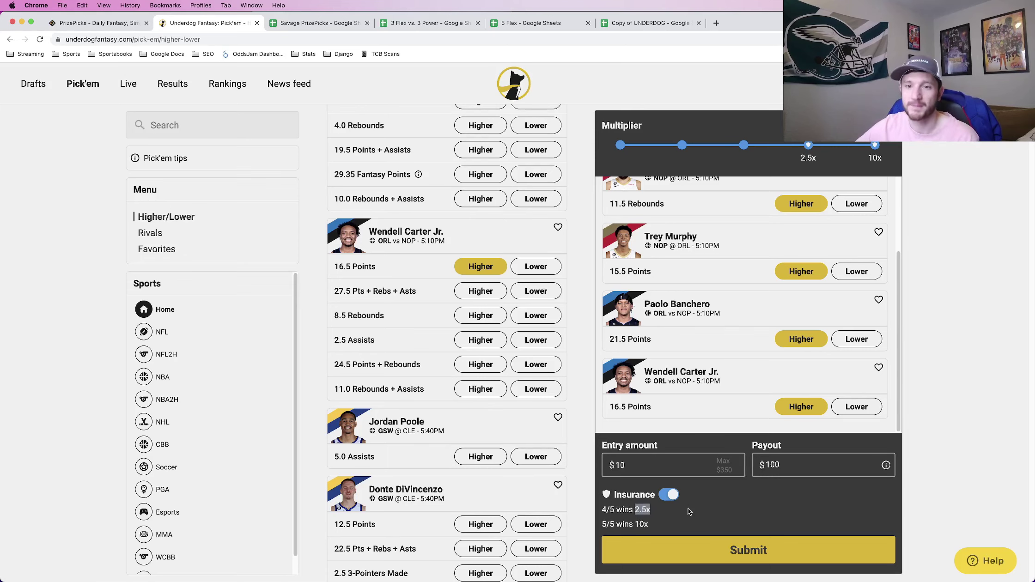
pyautogui.click(100, 30)
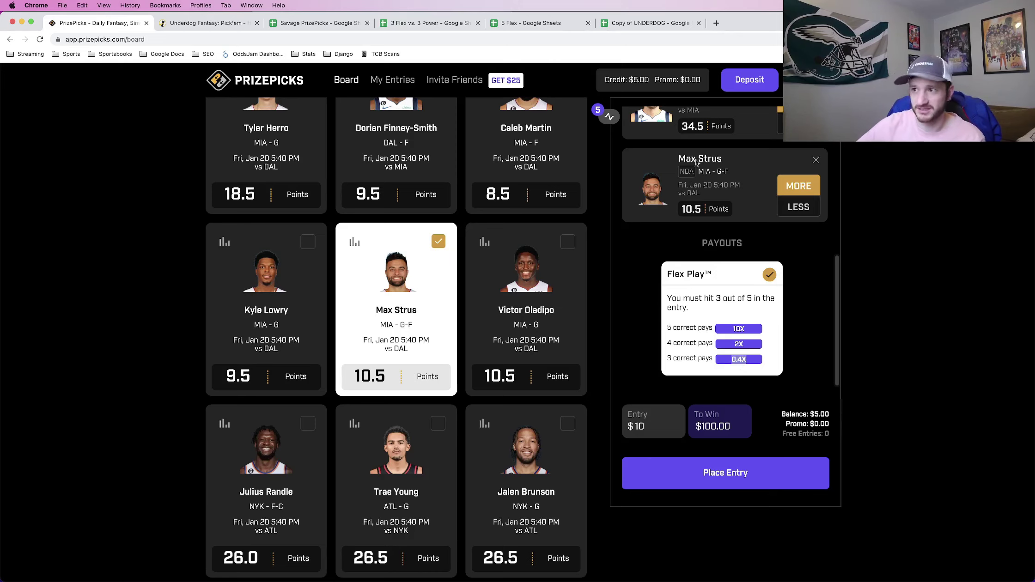
# - Set the win percentage to 60 on the 5 Pick sheet of the 3 Flex vs. 3 Power spreadsheet and check the stake
pyautogui.click(425, 22)
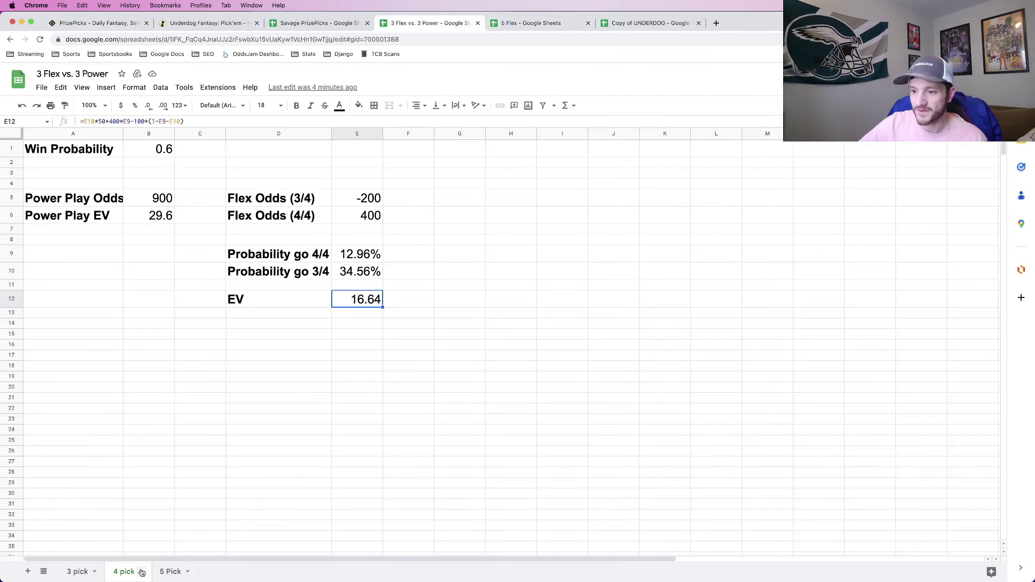
pyautogui.click(159, 572)
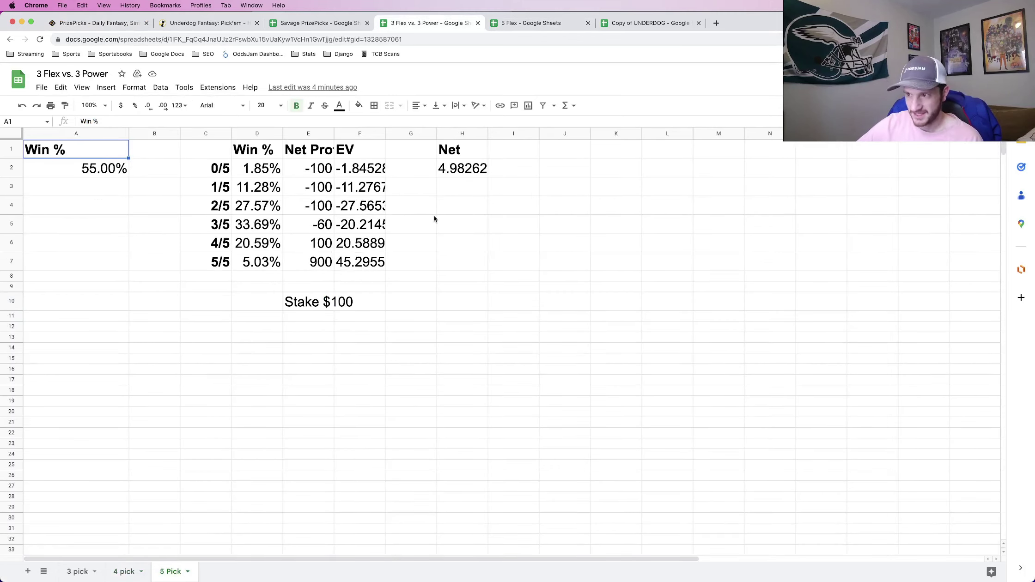
pyautogui.click(109, 172)
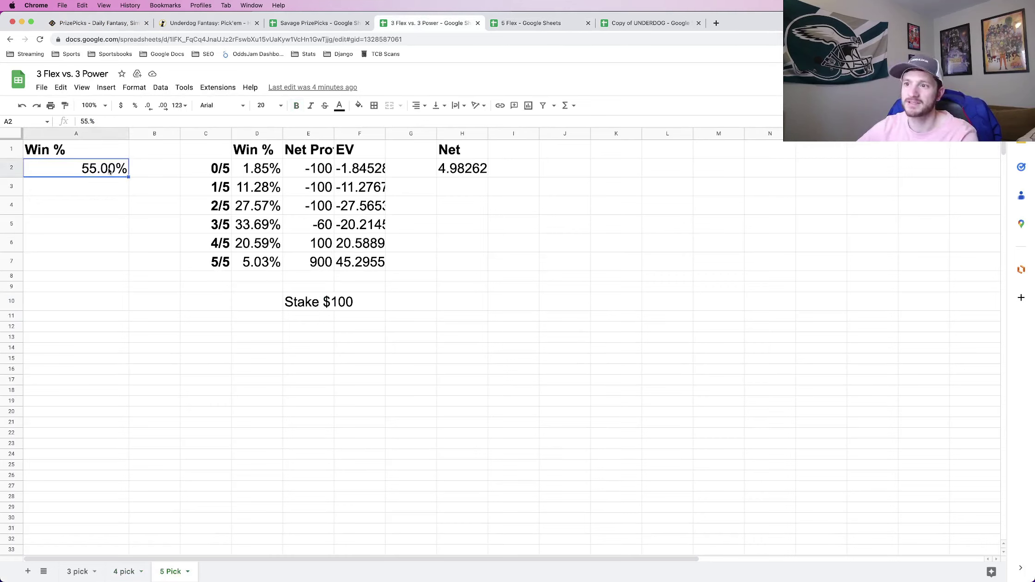
pyautogui.write('60')
pyautogui.press('Tab')
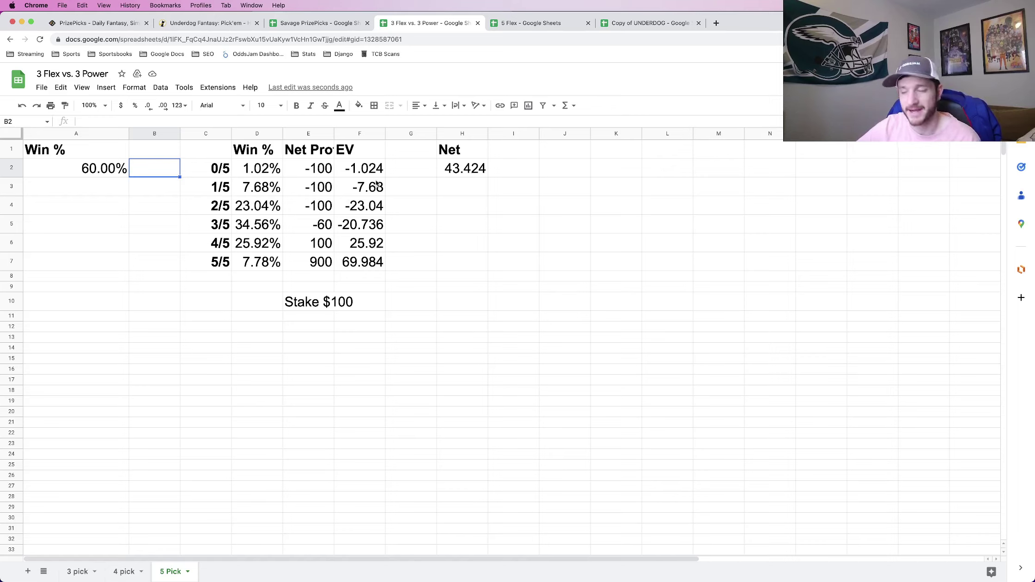
pyautogui.click(315, 306)
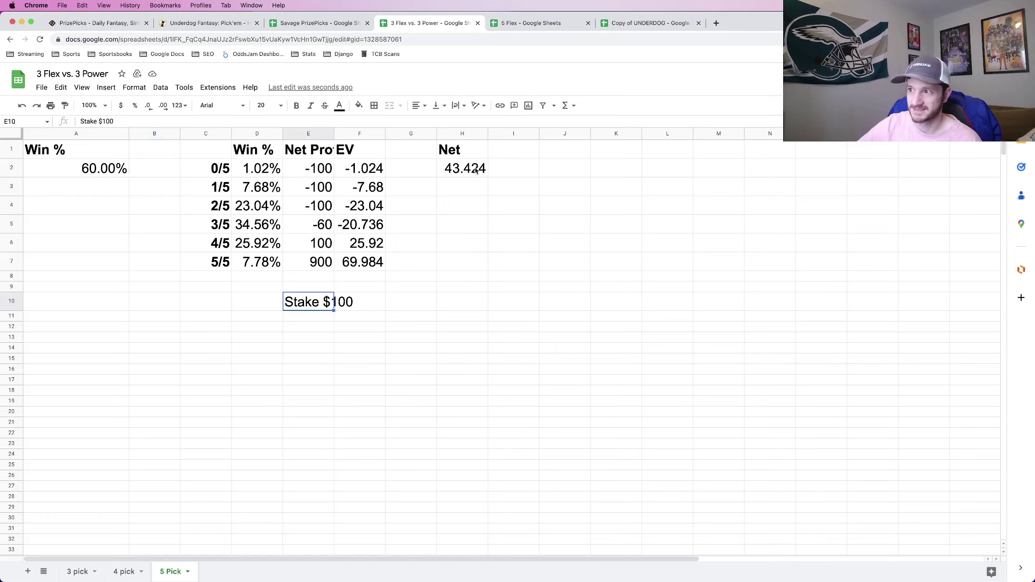
# - Check the net expected value against the win percentage on the 5 Pick sheet
pyautogui.click(455, 170)
pyautogui.click(85, 176)
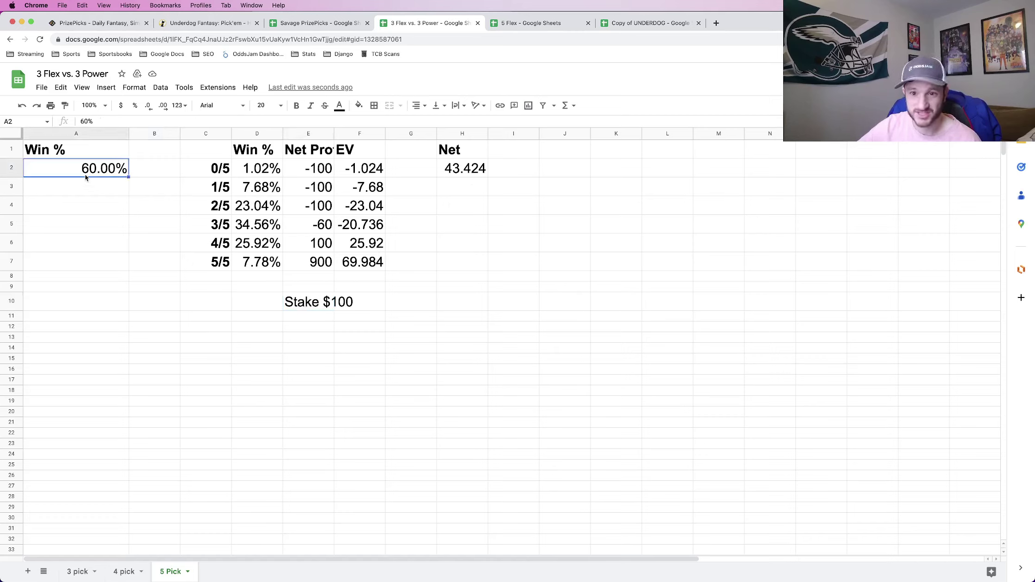
pyautogui.click(476, 176)
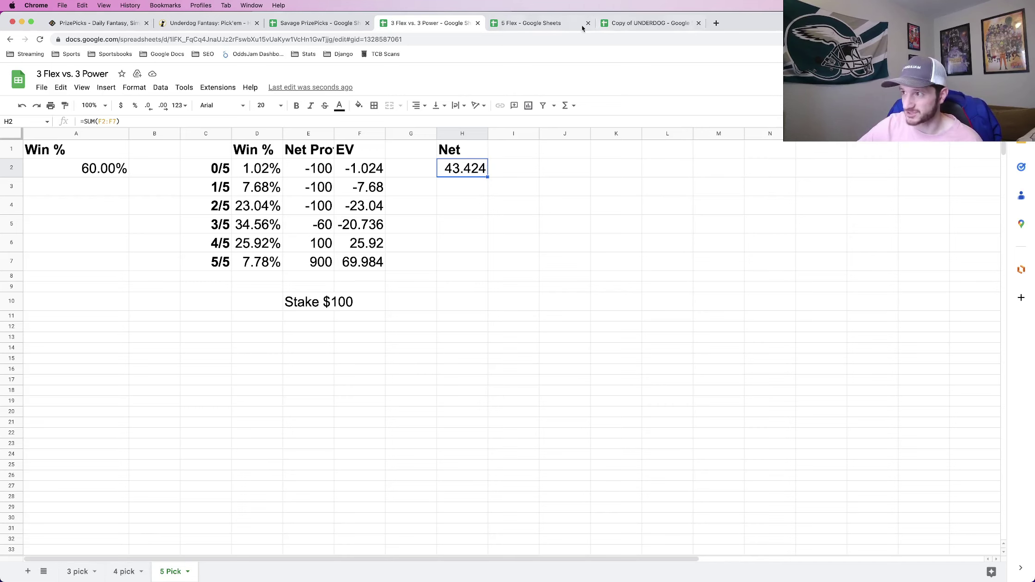
# - Set the win probability to 0.6 on the 5 pick sheet of the Copy of UNDERDOG spreadsheet and check the $100 EV
pyautogui.click(651, 23)
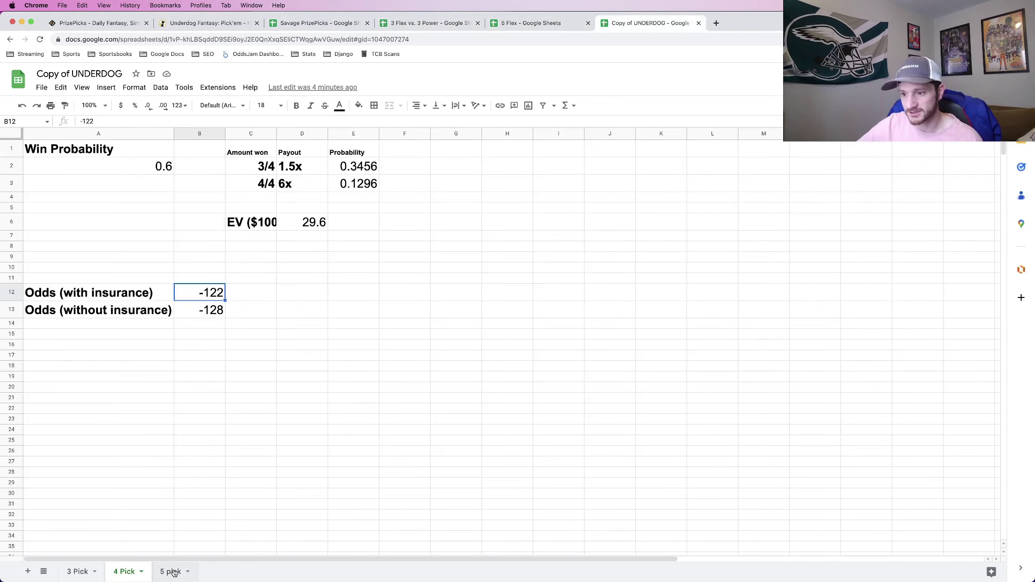
pyautogui.click(170, 572)
pyautogui.click(135, 173)
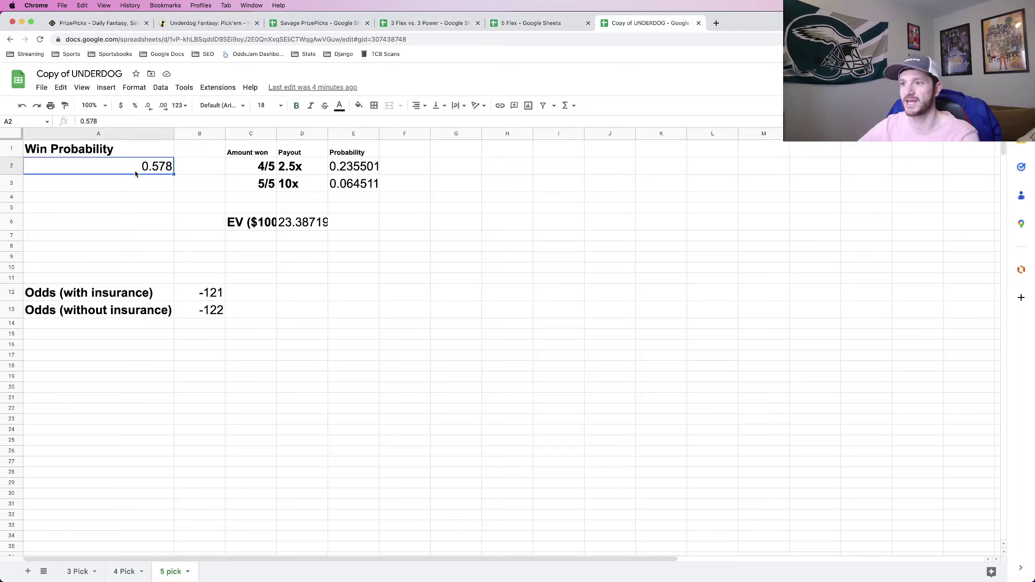
pyautogui.write('0.6')
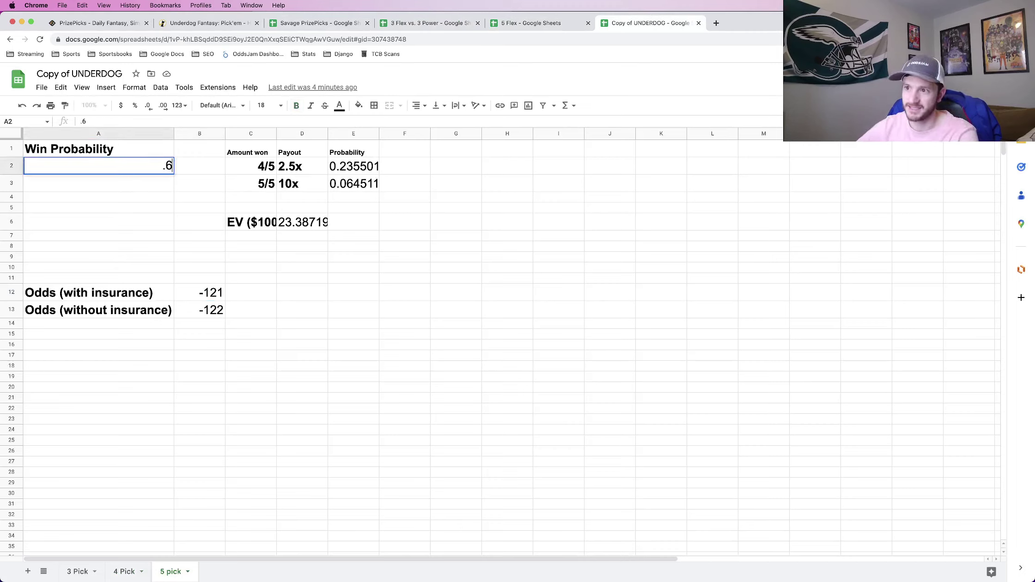
pyautogui.press('Tab')
pyautogui.click(305, 222)
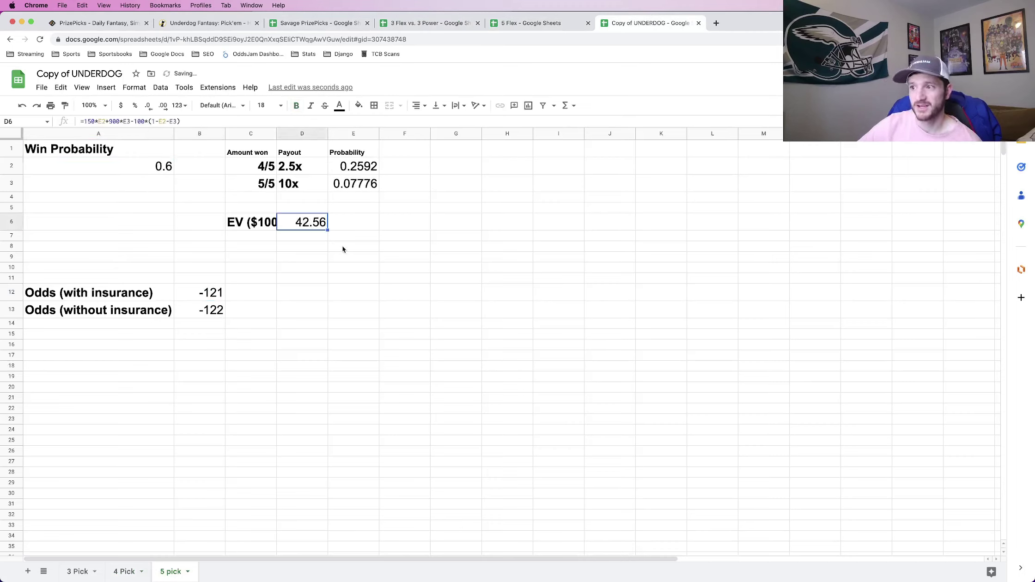
# - Compare the PrizePicks five-pick net value in 3 Flex vs. 3 Power with the five-pick EV in Copy of UNDERDOG
pyautogui.click(457, 23)
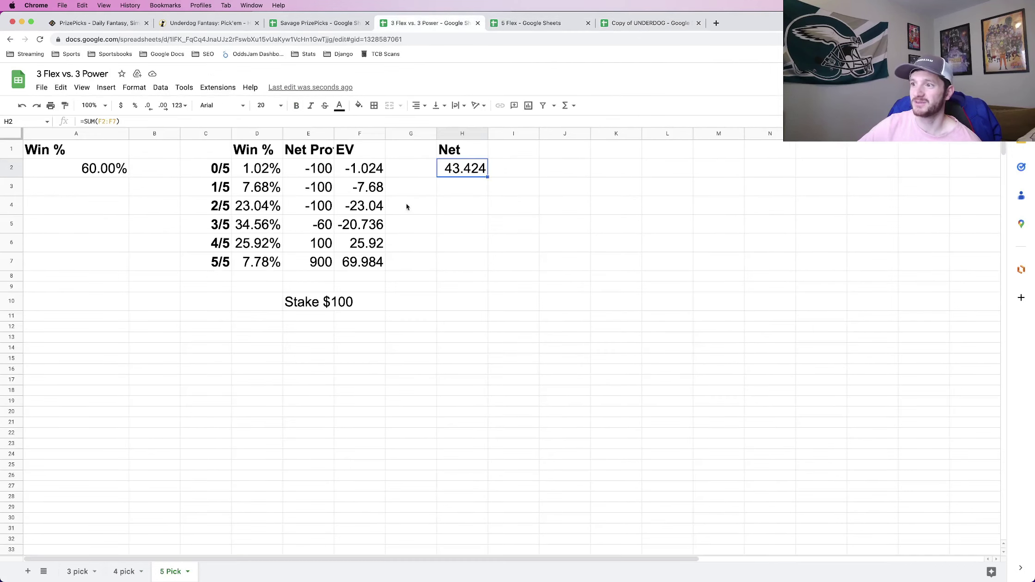
pyautogui.click(633, 23)
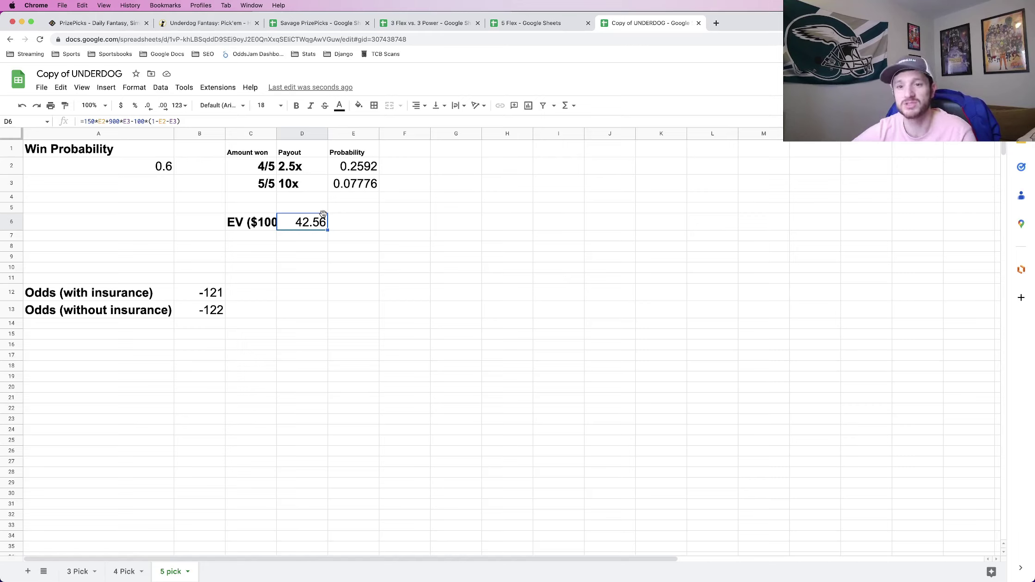
pyautogui.click(418, 23)
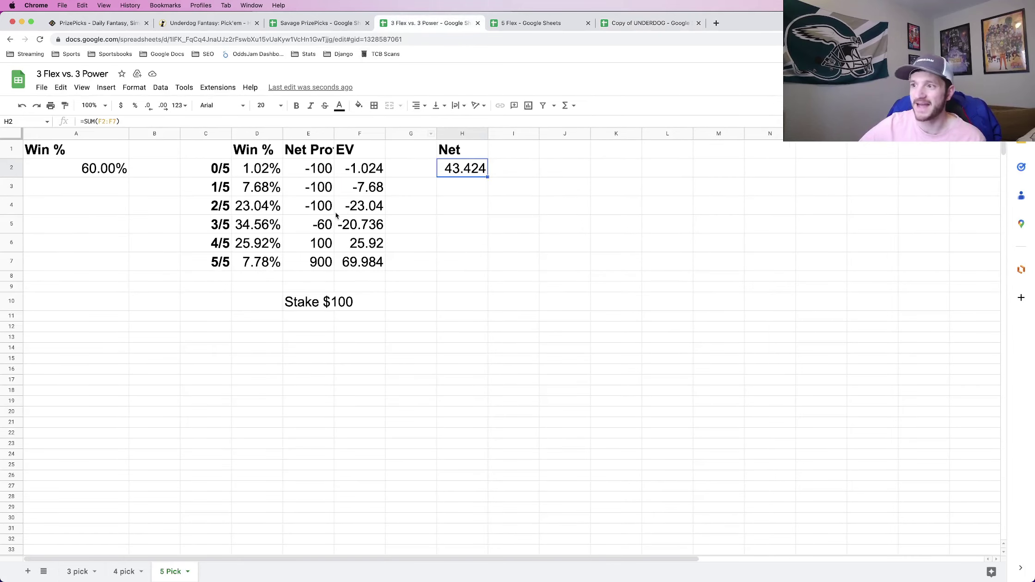
# - Examine the PrizePicks five-pick net profits for zero to three correct picks and the overall net value
pyautogui.moveTo(322, 168); pyautogui.dragTo(316, 215)
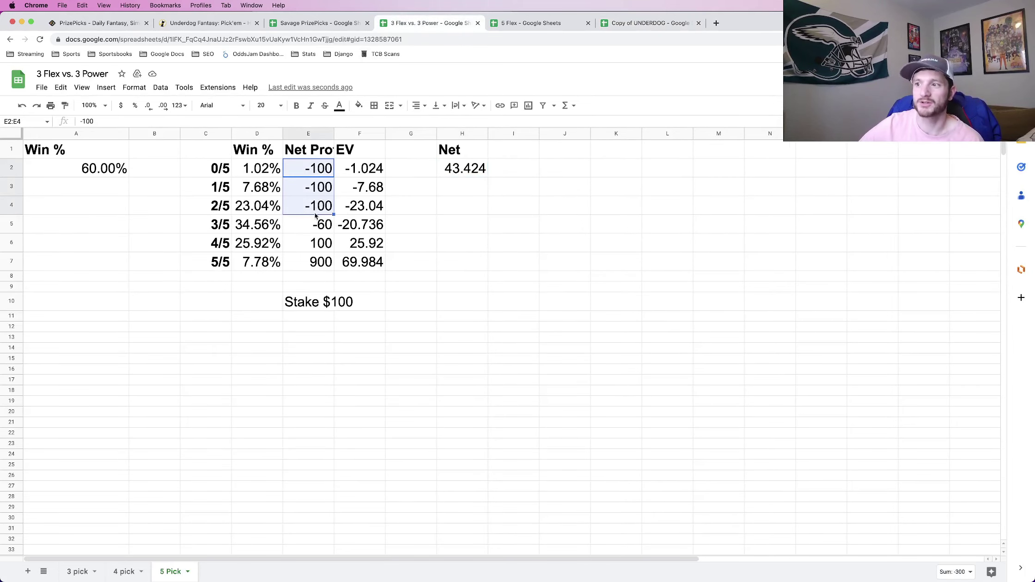
pyautogui.click(325, 170)
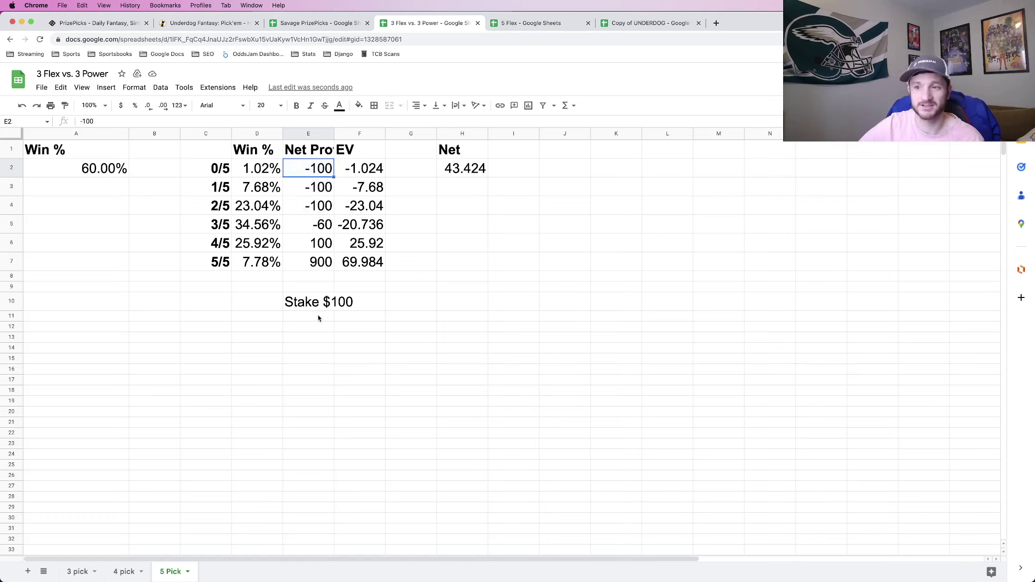
pyautogui.click(319, 232)
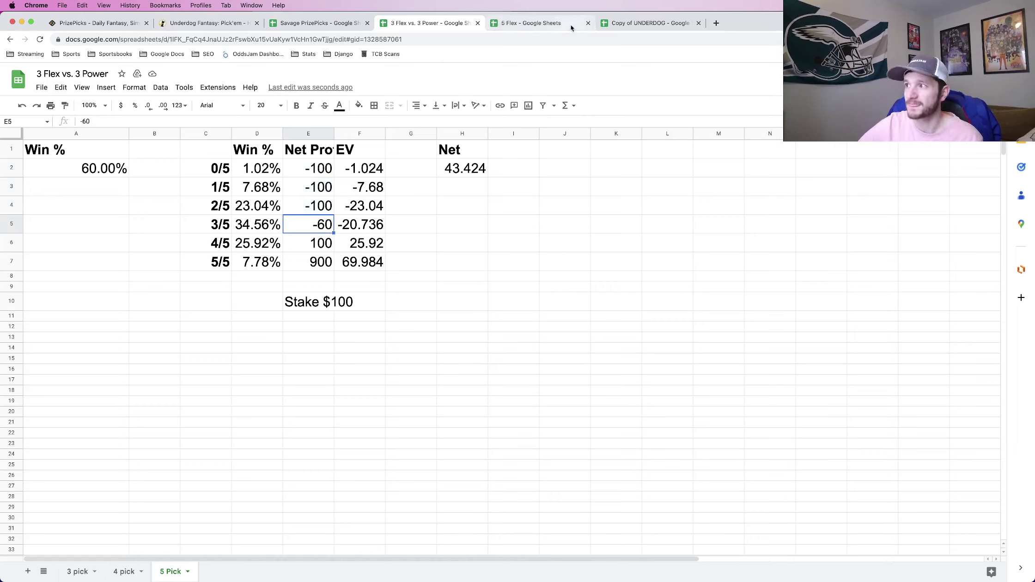
pyautogui.click(462, 170)
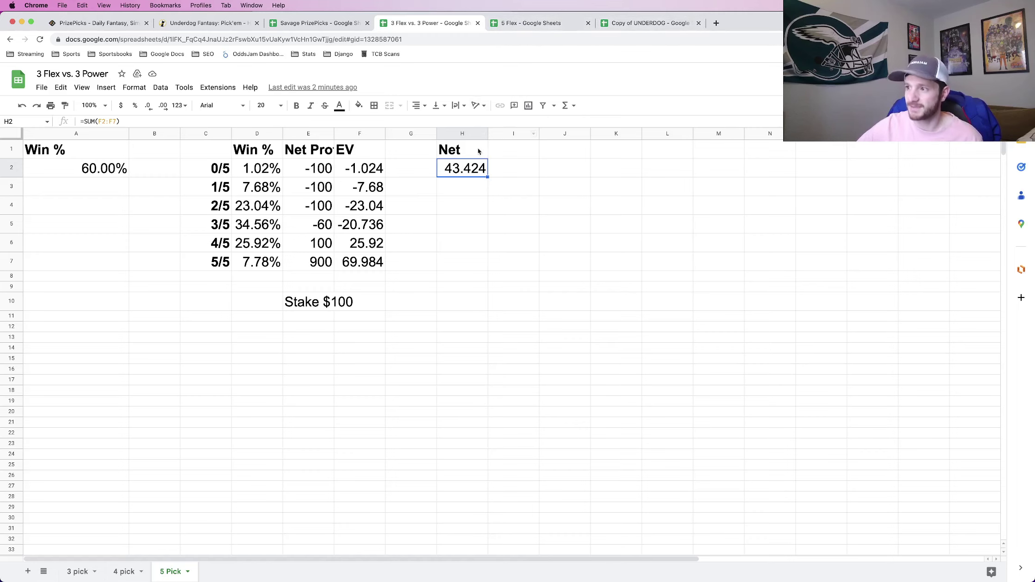
# - Compare Underdog's five-pick odds with and without insurance to the 5 Pick Flex / 6 Pick Flex odds in the Savage PrizePicks spreadsheet
pyautogui.click(642, 28)
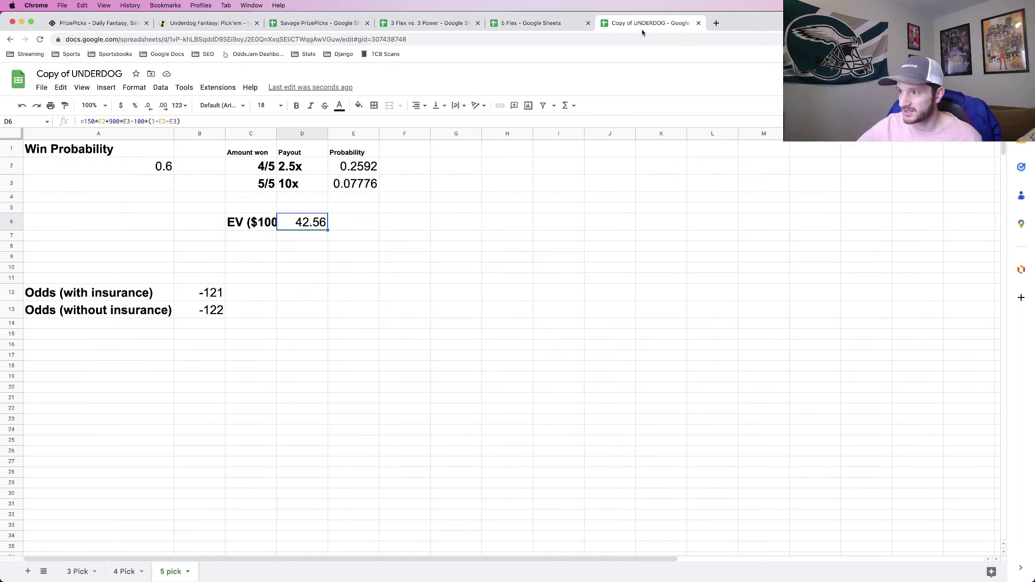
pyautogui.click(220, 312)
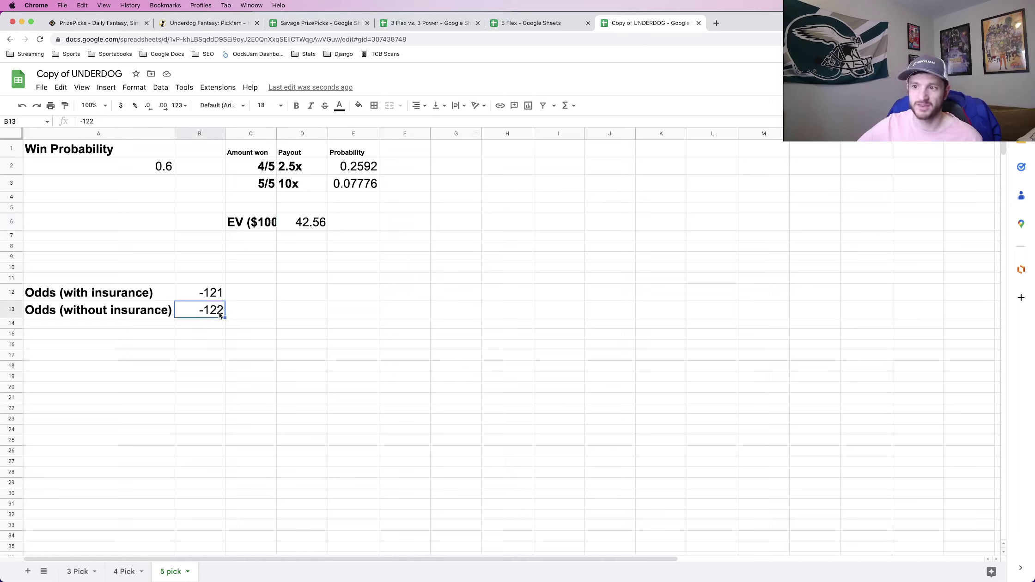
pyautogui.click(210, 293)
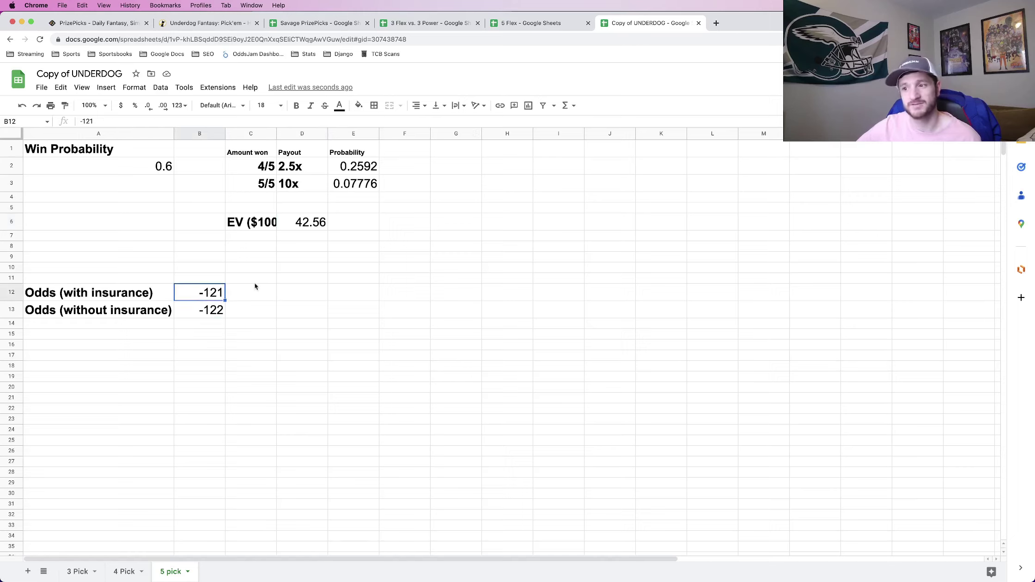
pyautogui.click(337, 27)
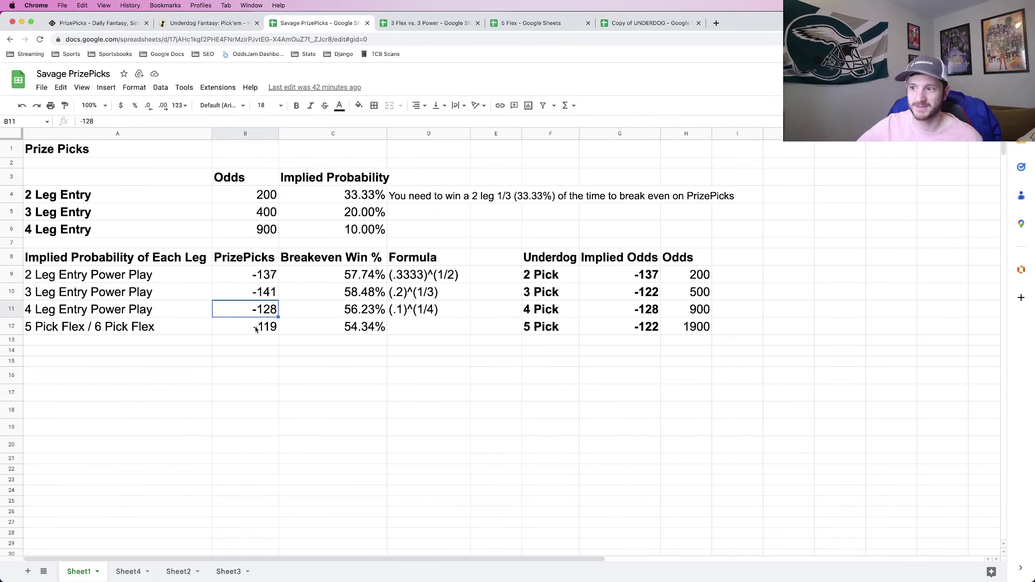
pyautogui.click(261, 327)
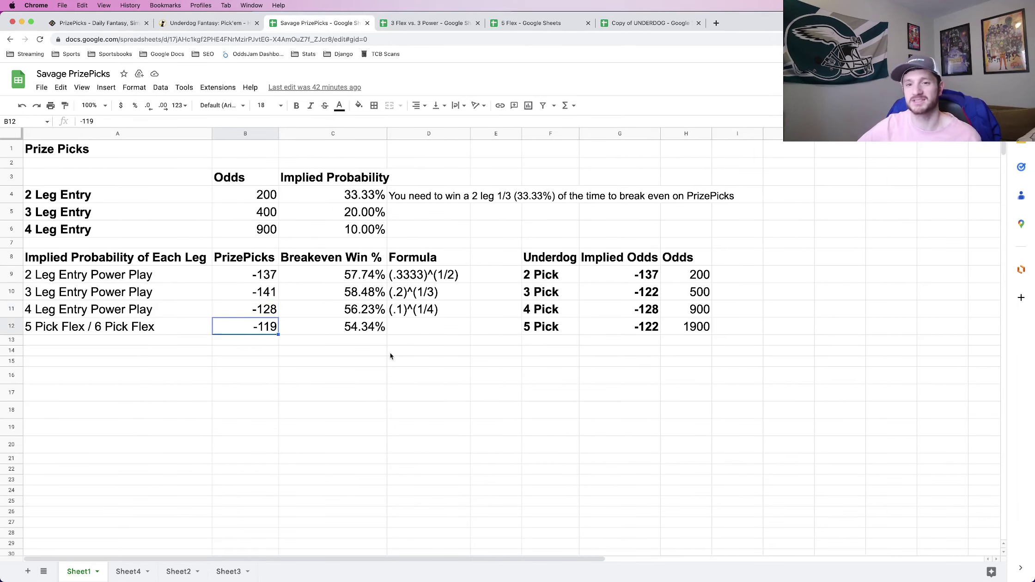